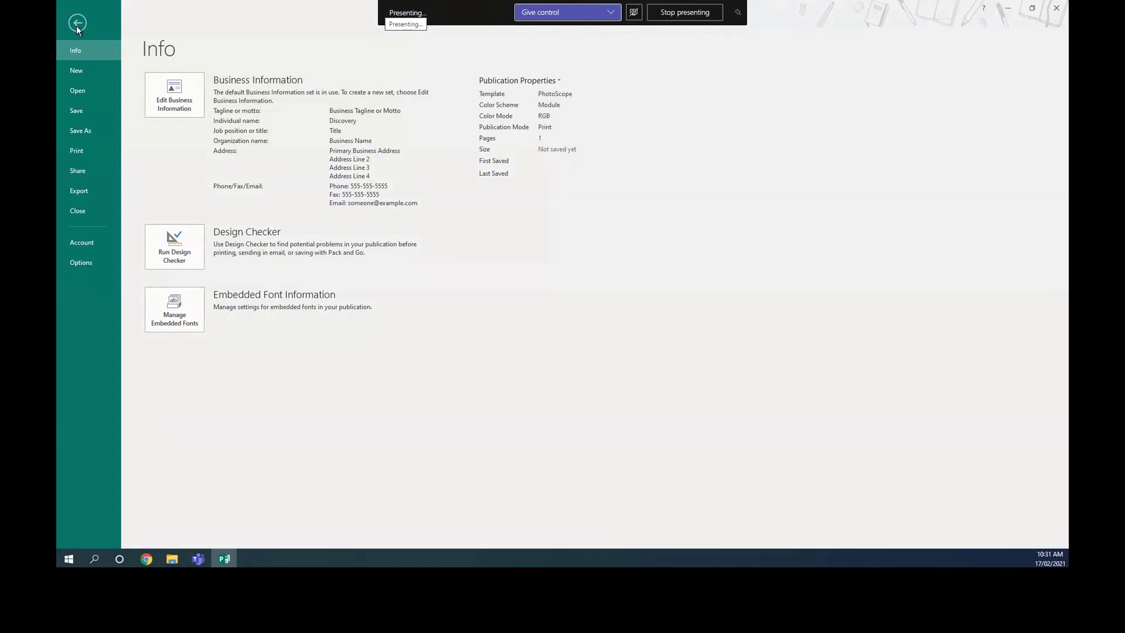
# Step: Search the online templates for "calendar" and create a publication from the 2014 monthly photo calendar (floral, Mon-Sun)
pyautogui.click(79, 69)
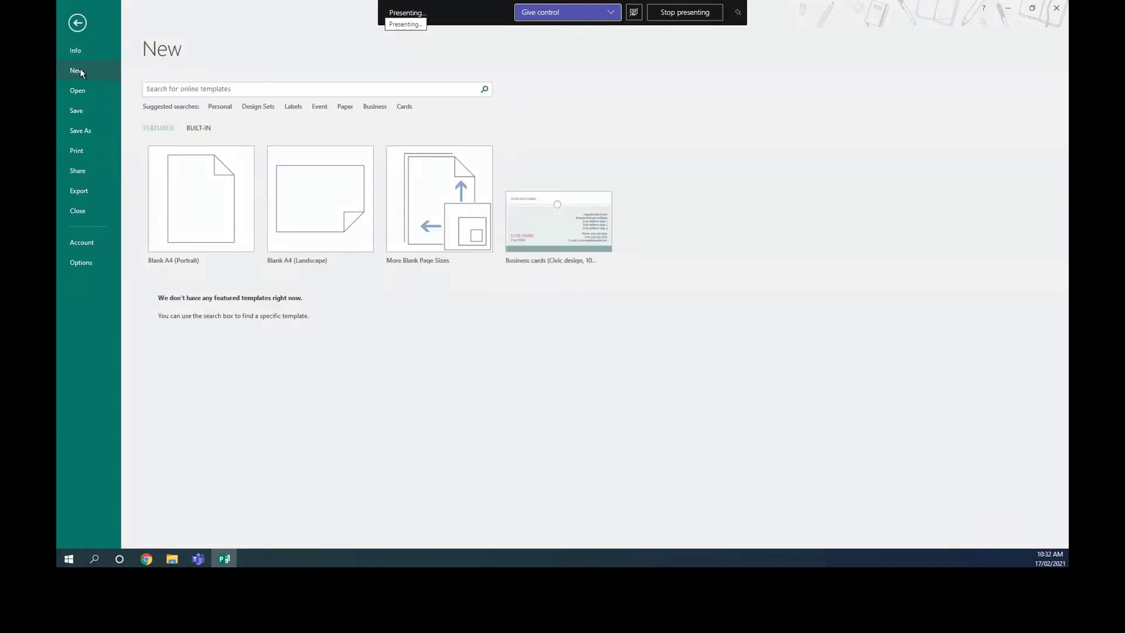
pyautogui.click(205, 89)
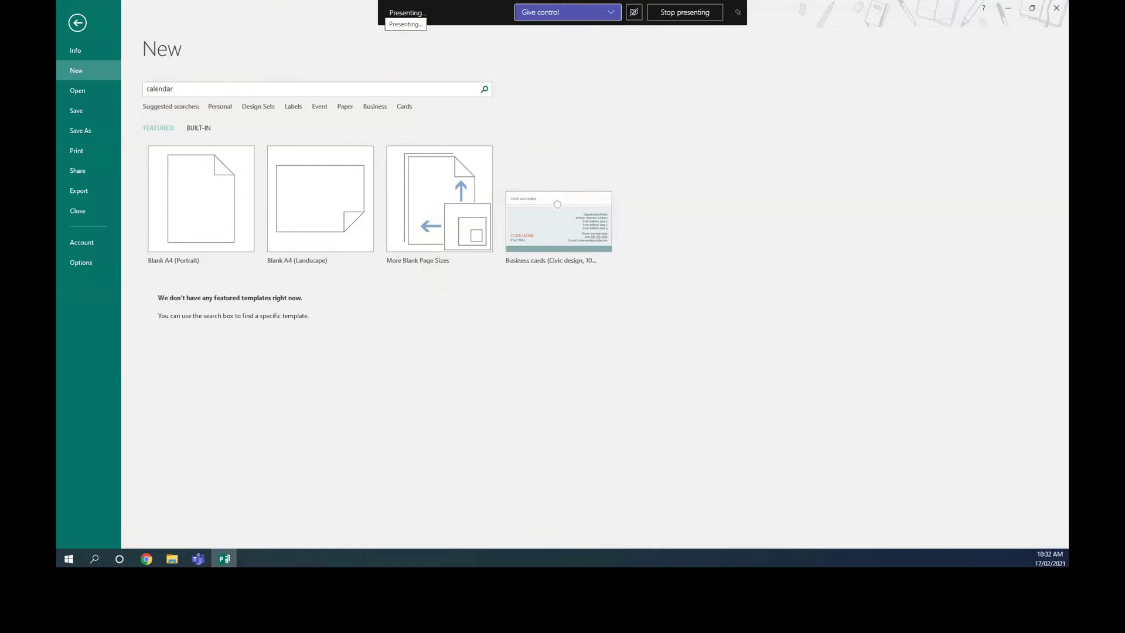
pyautogui.press('Return')
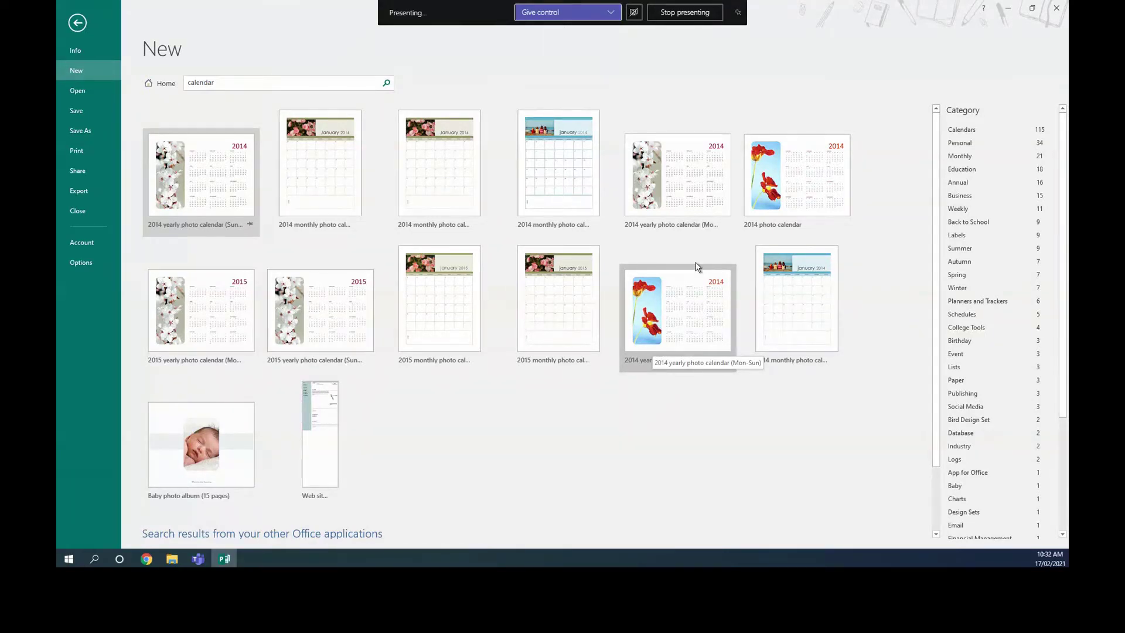
pyautogui.click(331, 172)
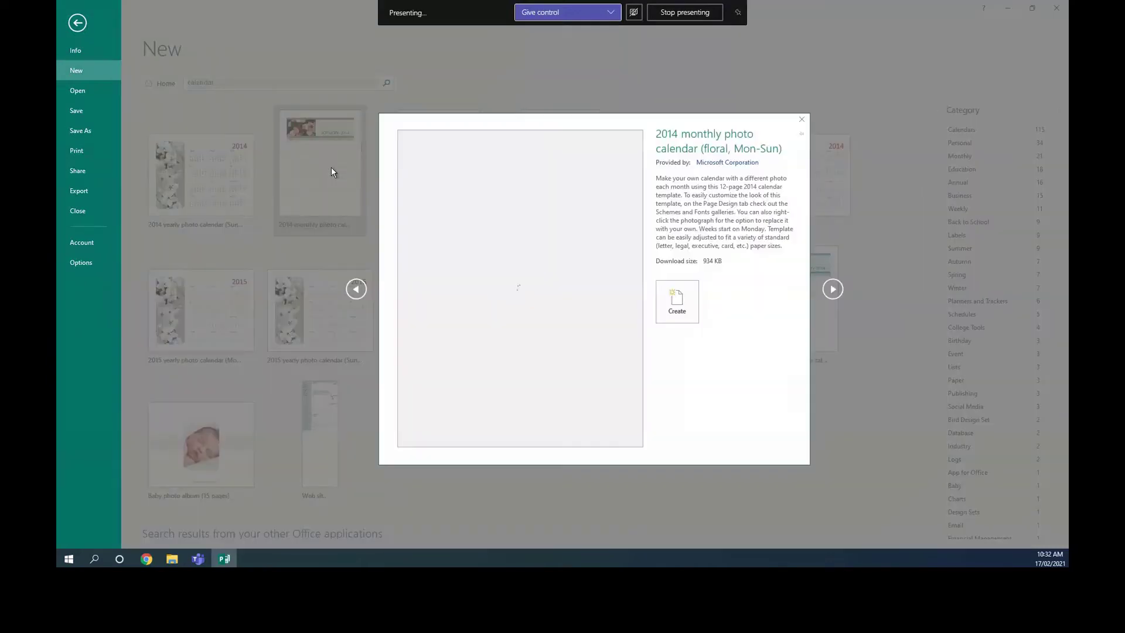
pyautogui.click(677, 306)
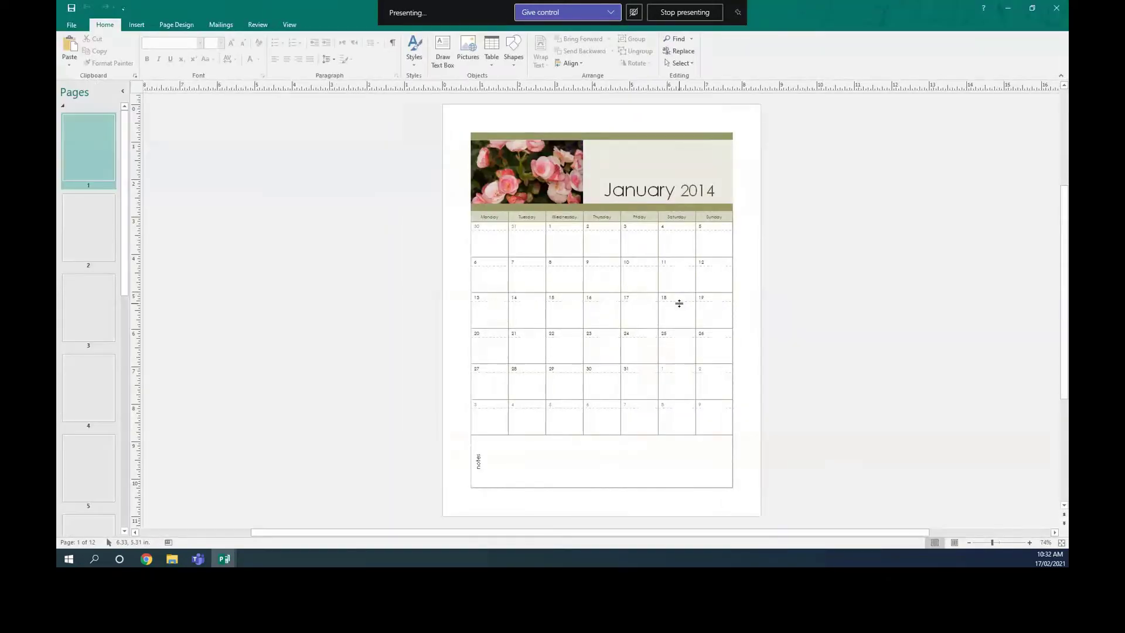
# Step: Change the year in the January page's title to 2021
pyautogui.click(671, 383)
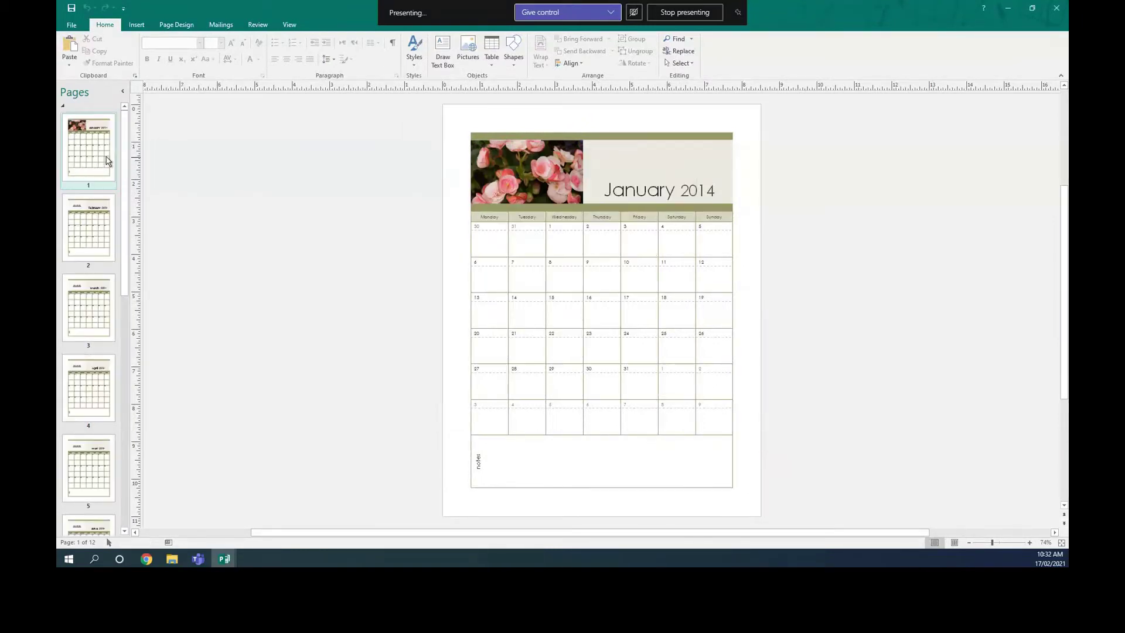
pyautogui.click(92, 216)
pyautogui.click(88, 297)
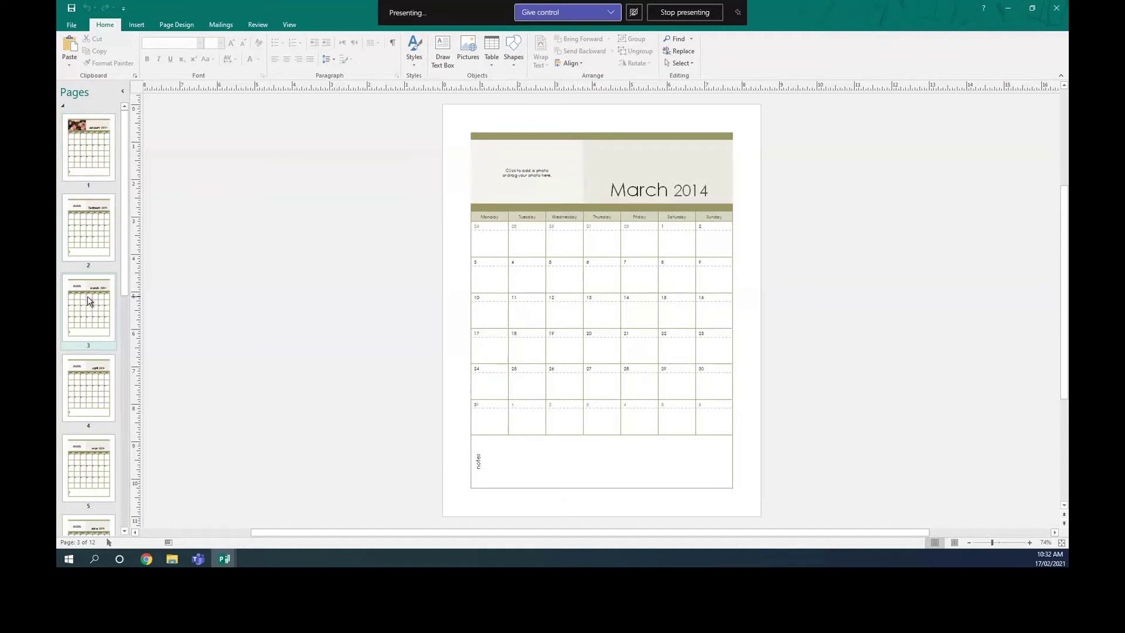
pyautogui.click(92, 391)
pyautogui.click(92, 168)
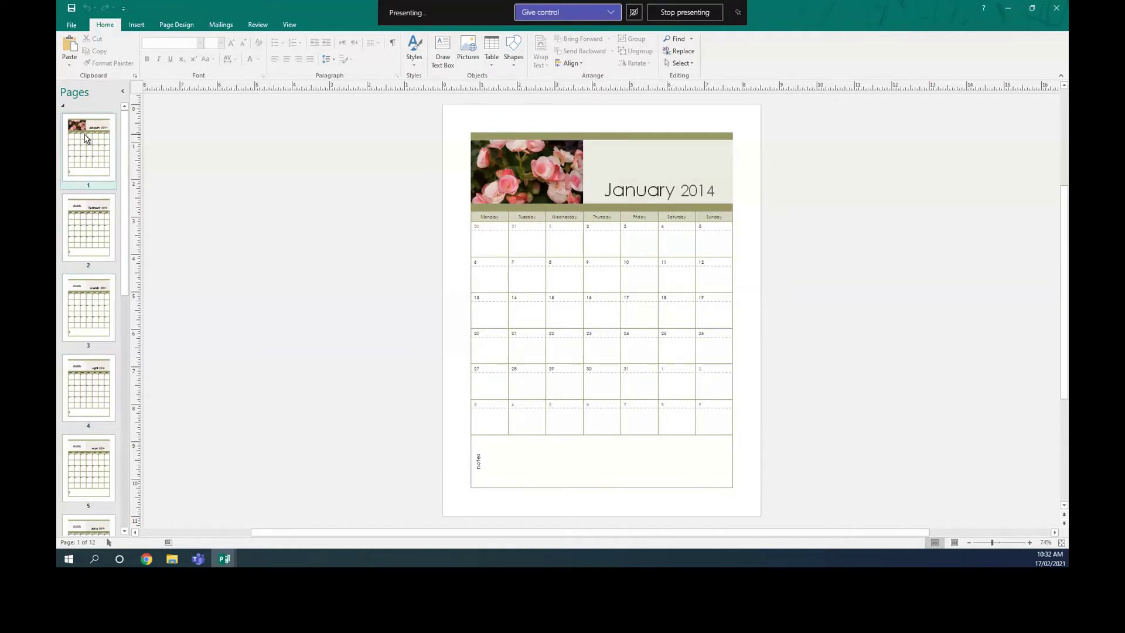
pyautogui.click(651, 196)
pyautogui.moveTo(680, 190); pyautogui.dragTo(719, 191)
pyautogui.write('2021')
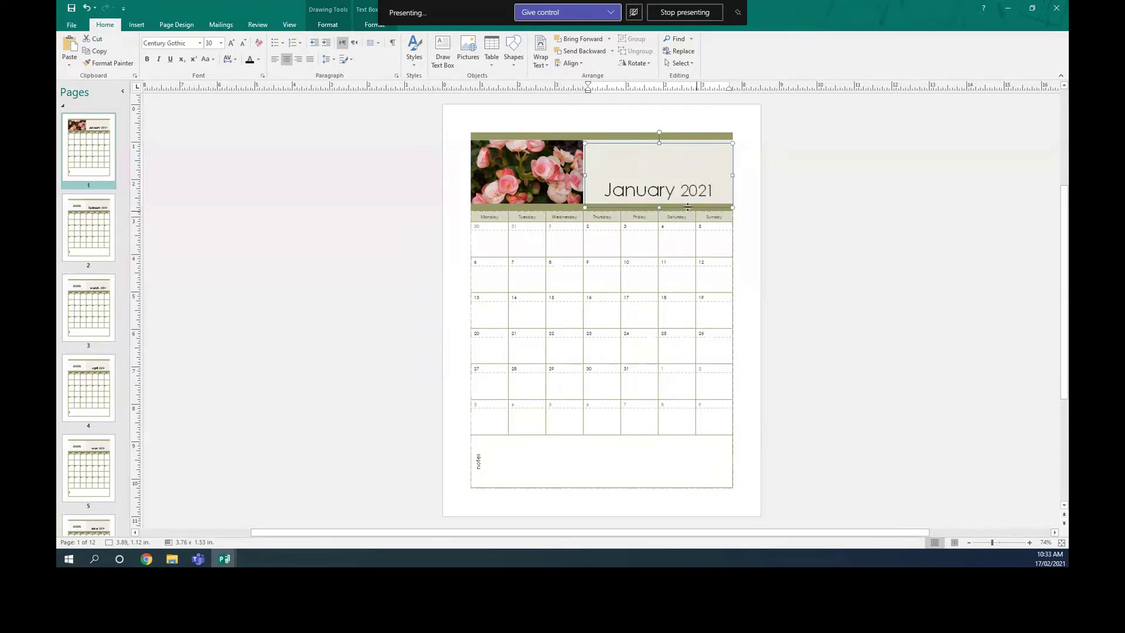
pyautogui.click(545, 179)
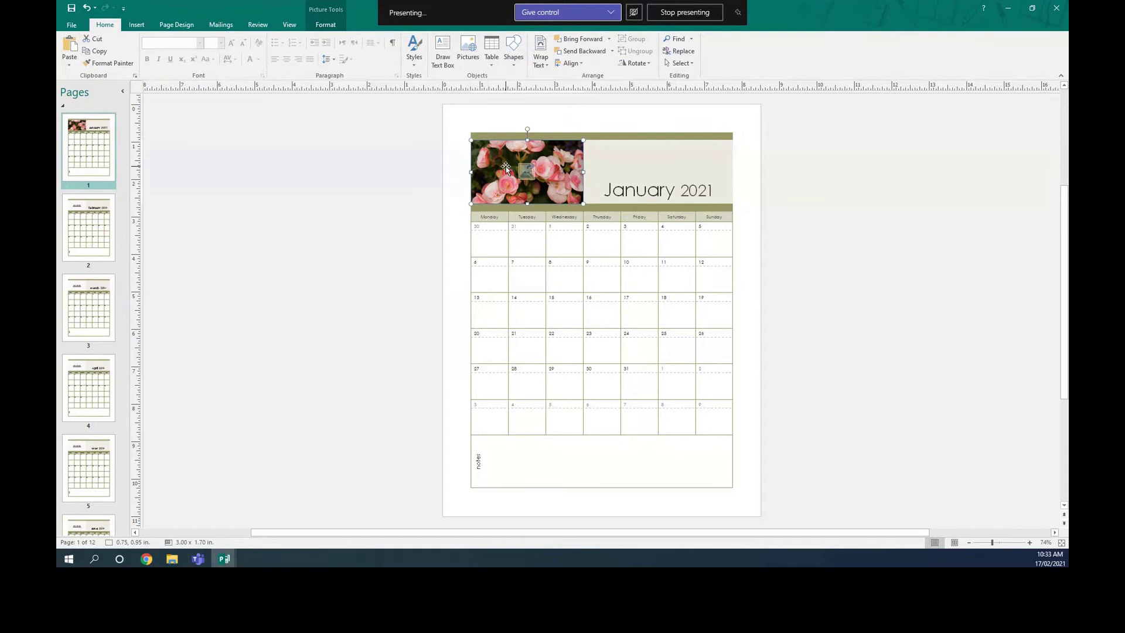
pyautogui.click(178, 25)
pyautogui.click(141, 27)
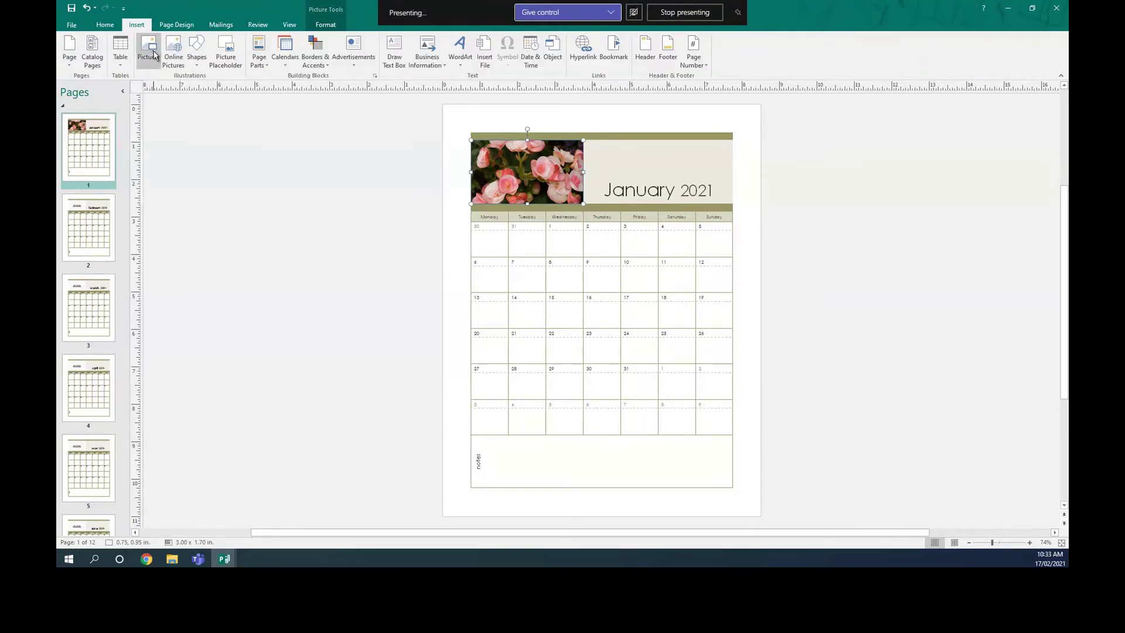
pyautogui.click(148, 58)
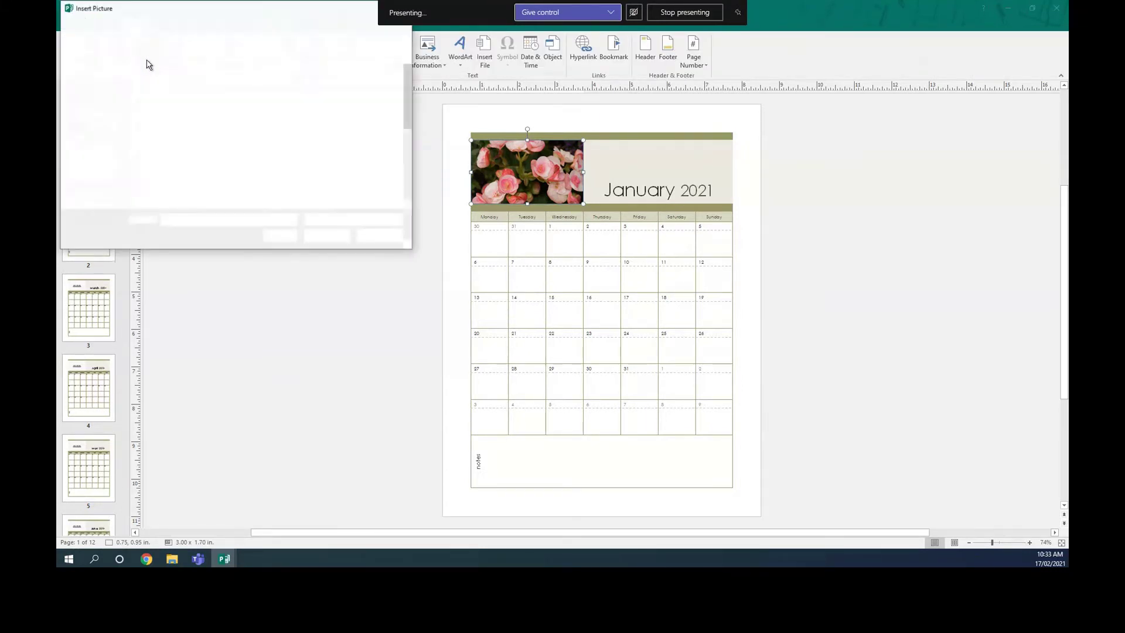
pyautogui.click(380, 235)
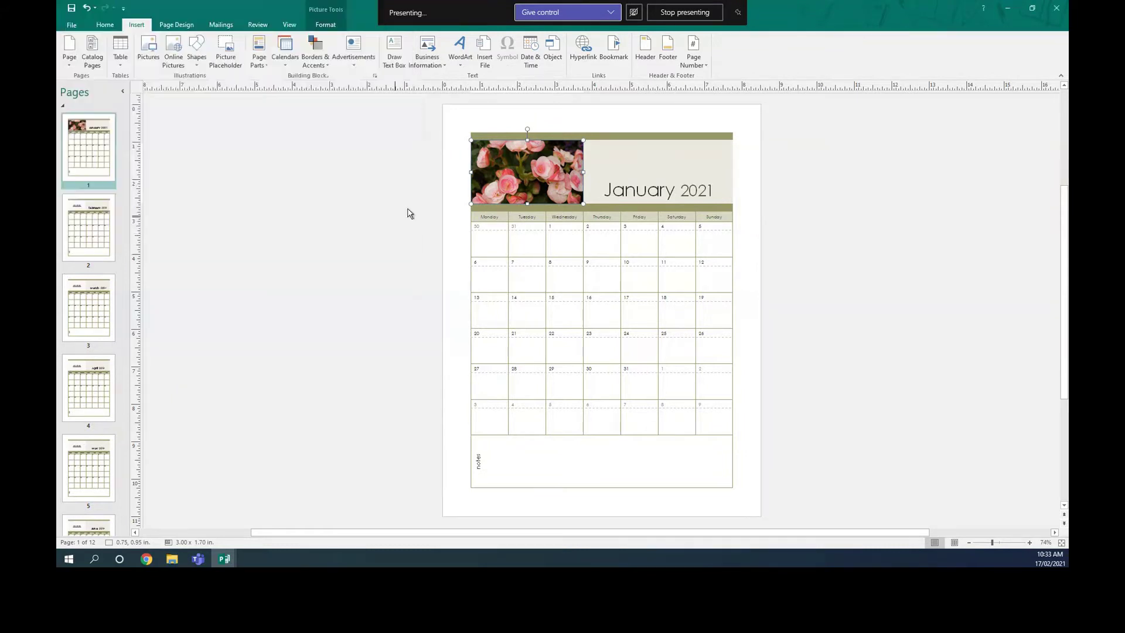
# Step: Remove the pink flower photo from the January page, leaving its empty picture placeholder
pyautogui.click(326, 24)
pyautogui.click(198, 52)
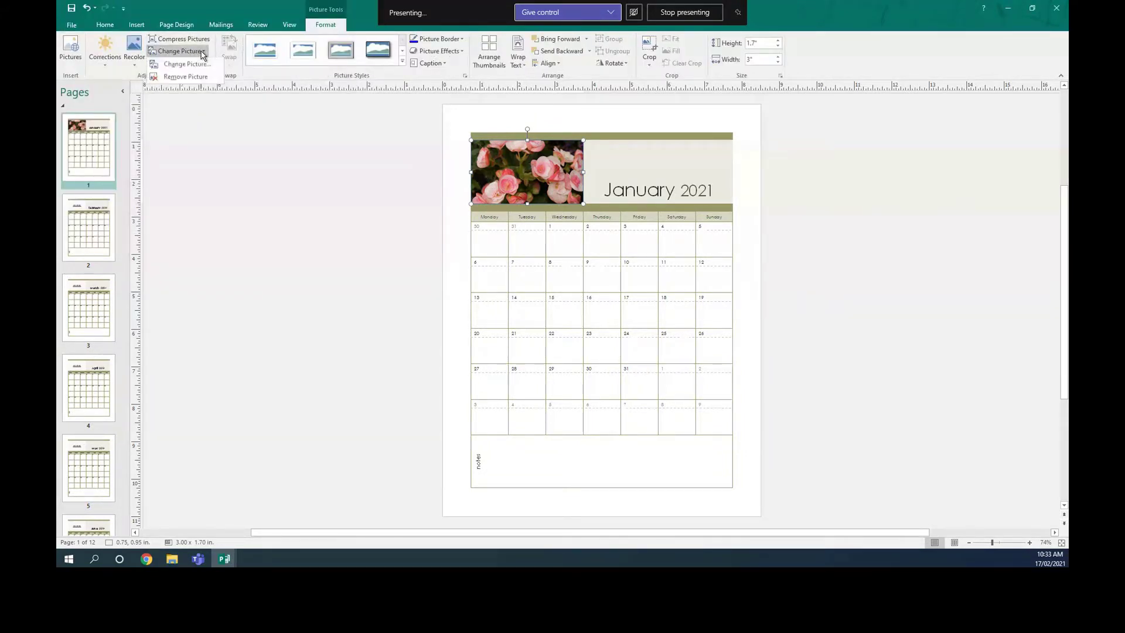
pyautogui.click(197, 78)
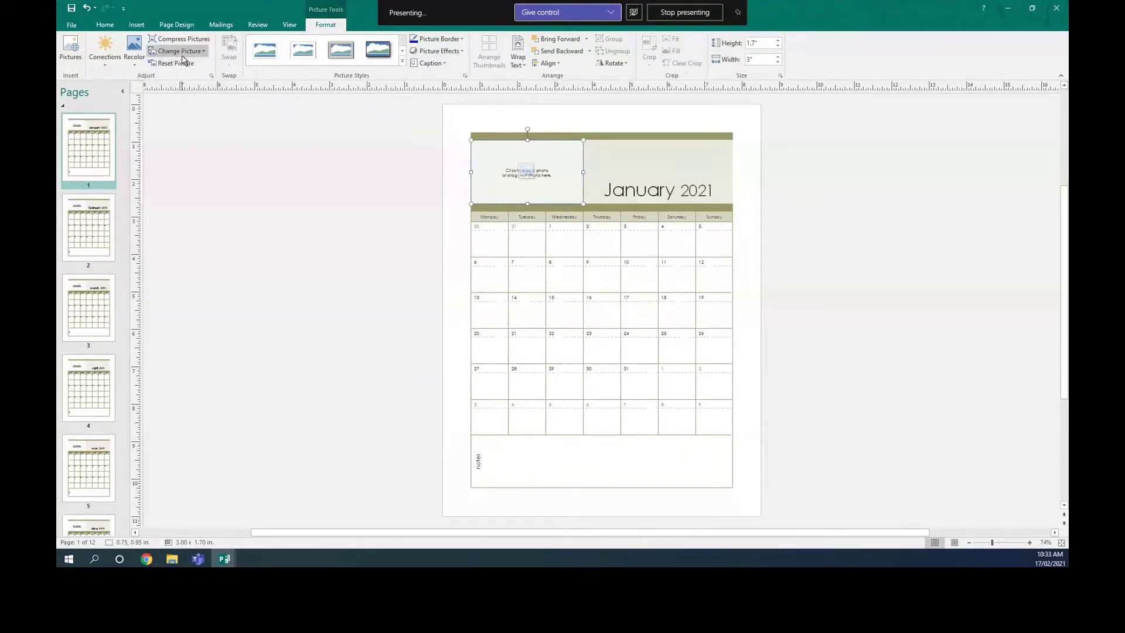
pyautogui.click(208, 178)
pyautogui.click(136, 25)
pyautogui.click(154, 51)
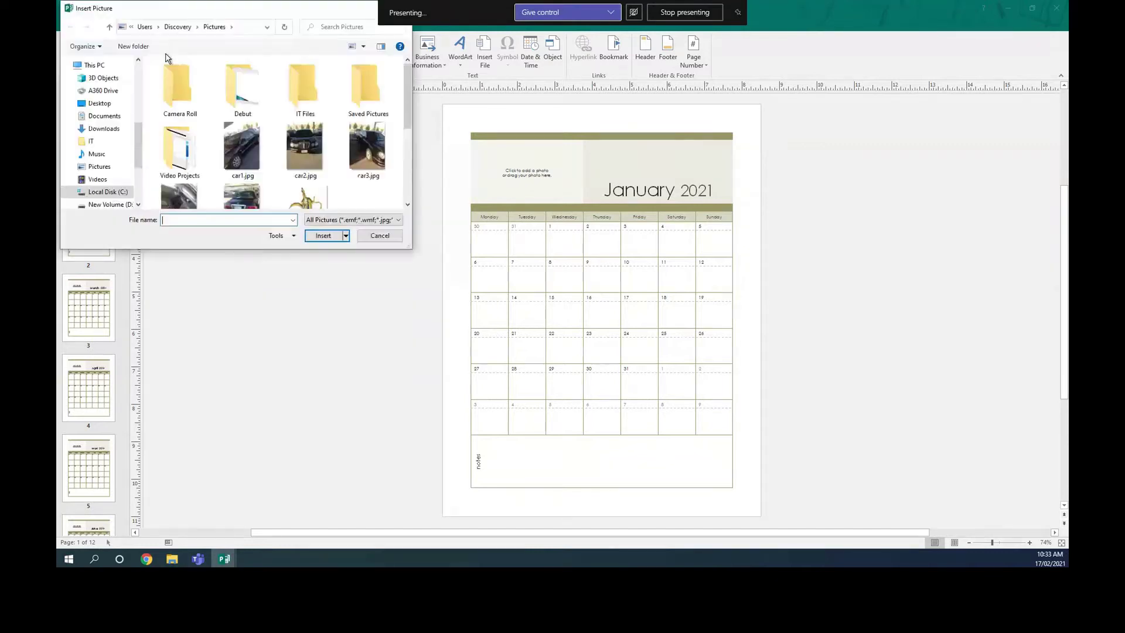
pyautogui.click(381, 235)
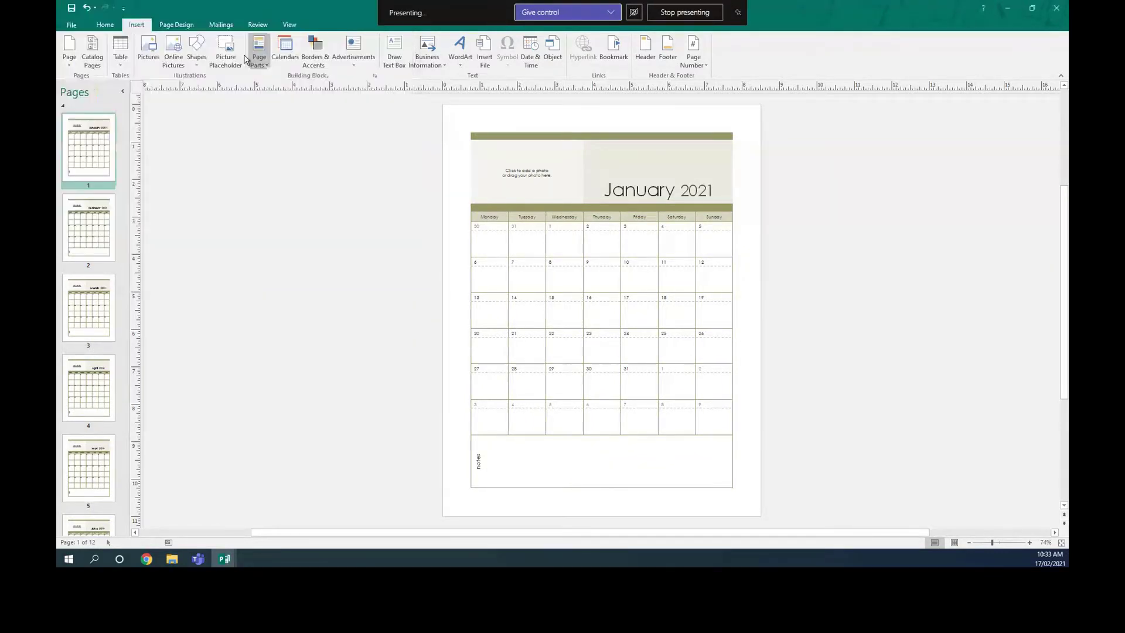
# Step: Search Bing for "ibri" and insert the picture of the sand-coloured fort tower into the January page
pyautogui.click(174, 52)
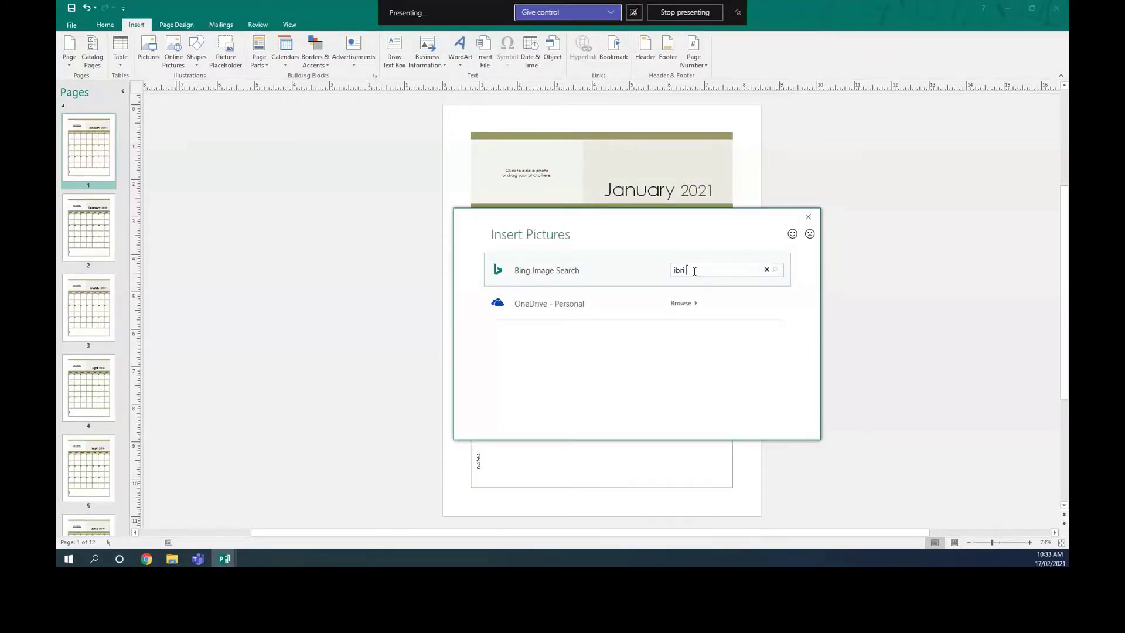
pyautogui.write('ibri')
pyautogui.press('Return')
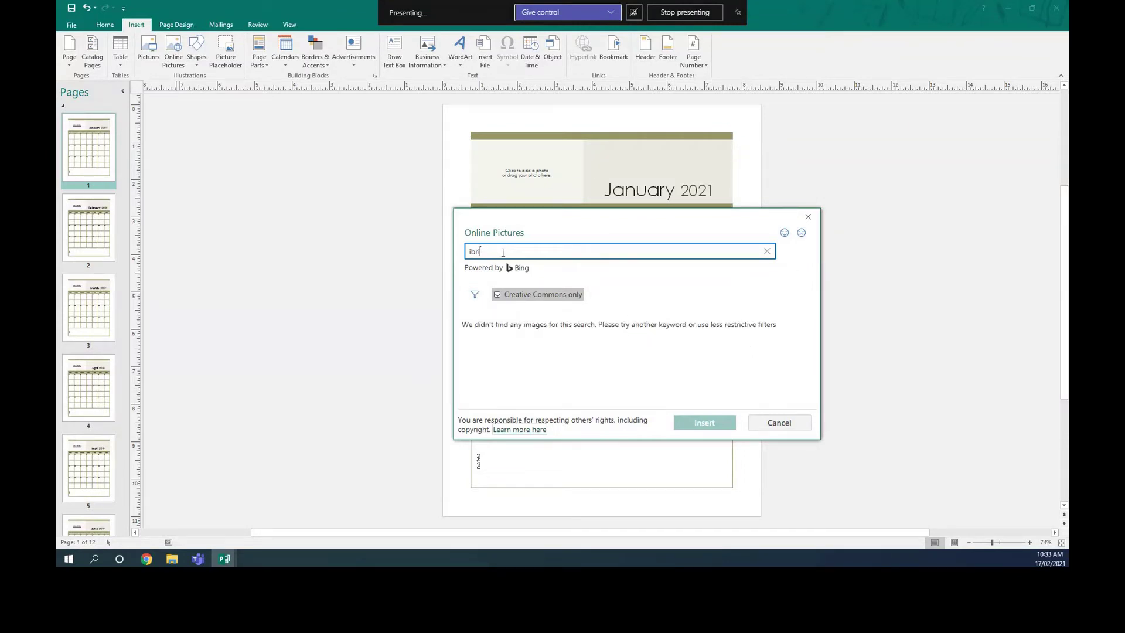
pyautogui.click(503, 252)
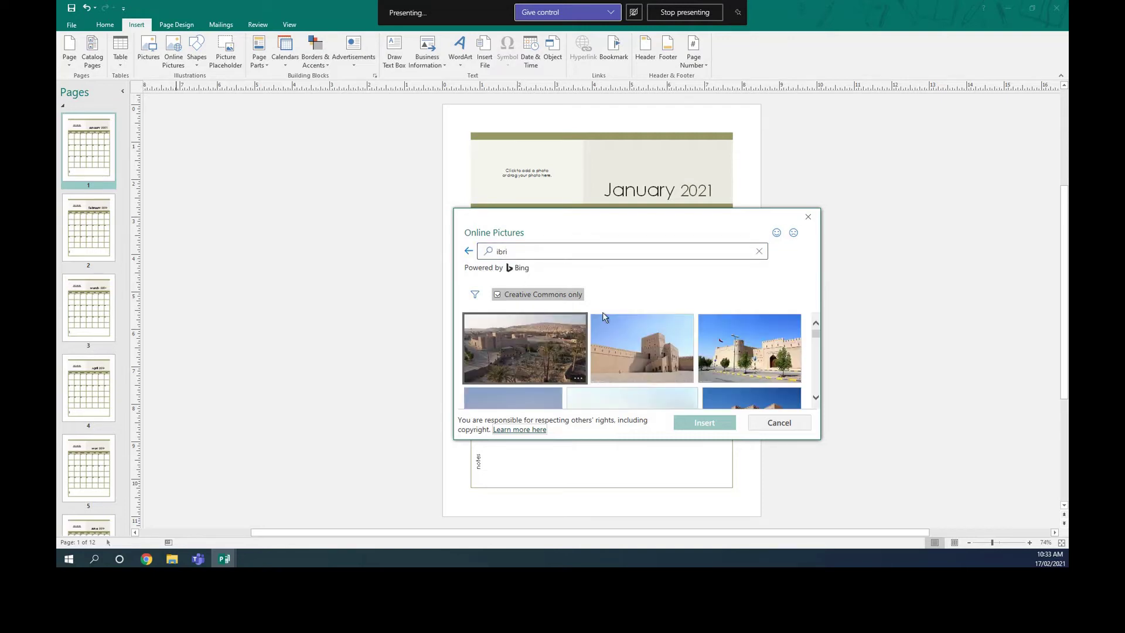
pyautogui.click(631, 348)
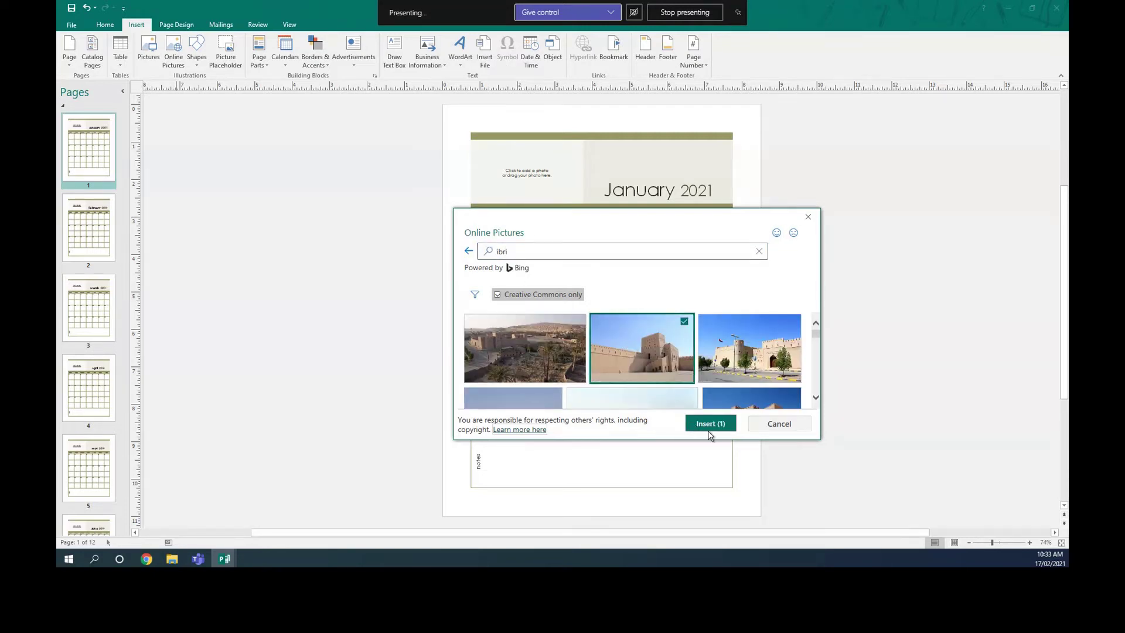
pyautogui.click(707, 422)
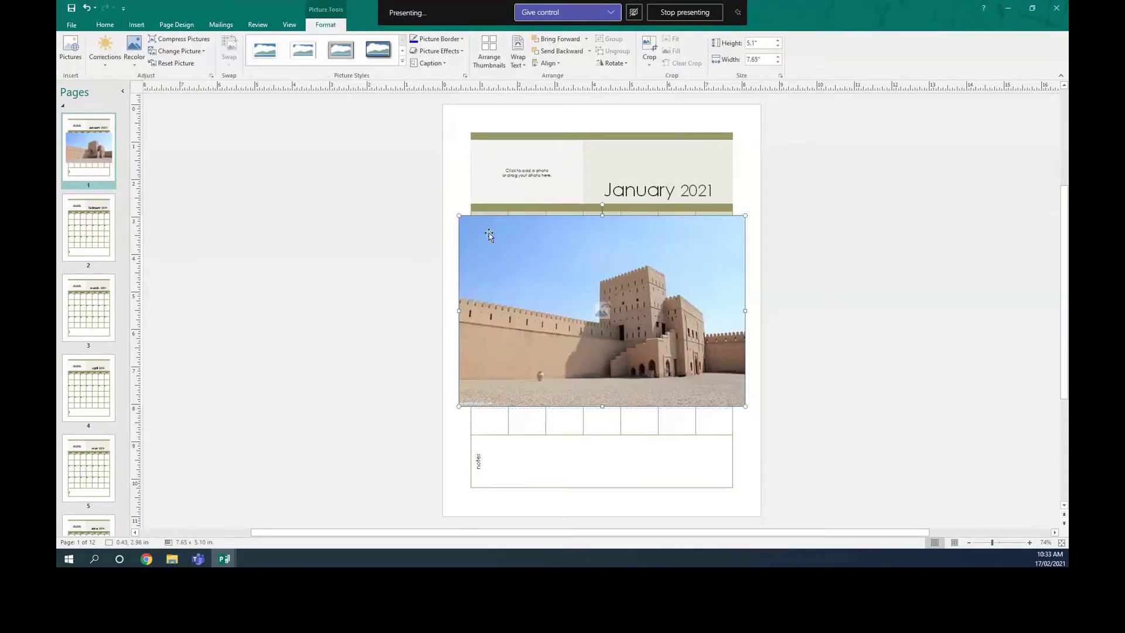
# Step: Shrink the fort picture to about 2.98 x 1.74 in and position it over the photo area beside the January title
pyautogui.moveTo(467, 222); pyautogui.dragTo(568, 290)
pyautogui.moveTo(616, 323); pyautogui.dragTo(522, 181)
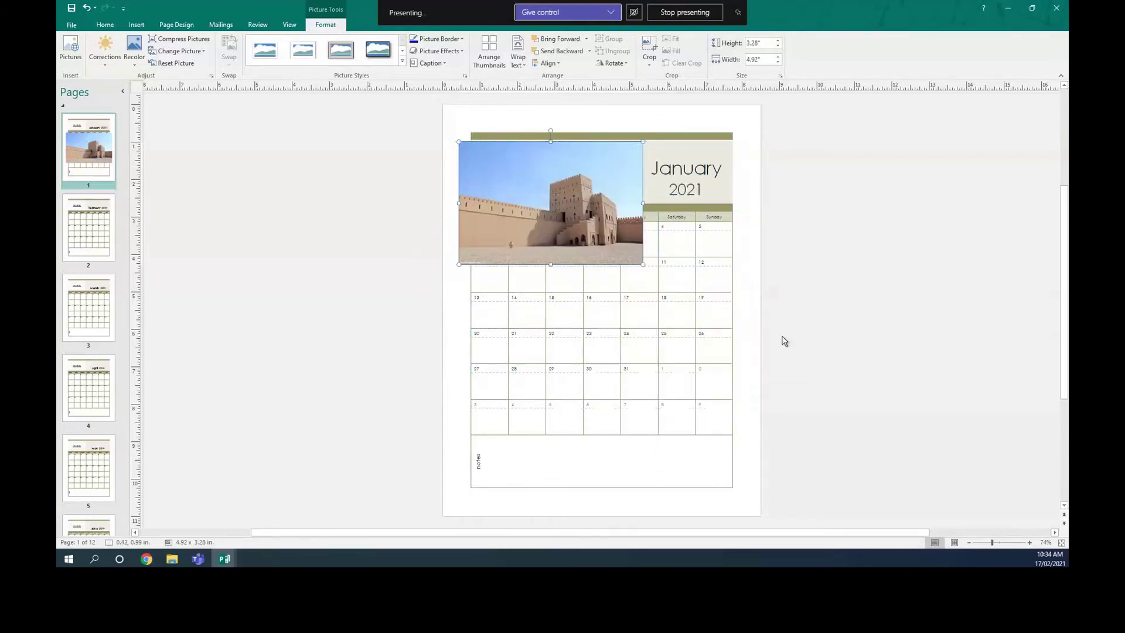
pyautogui.moveTo(642, 265); pyautogui.dragTo(555, 204)
pyautogui.moveTo(495, 173); pyautogui.dragTo(472, 174)
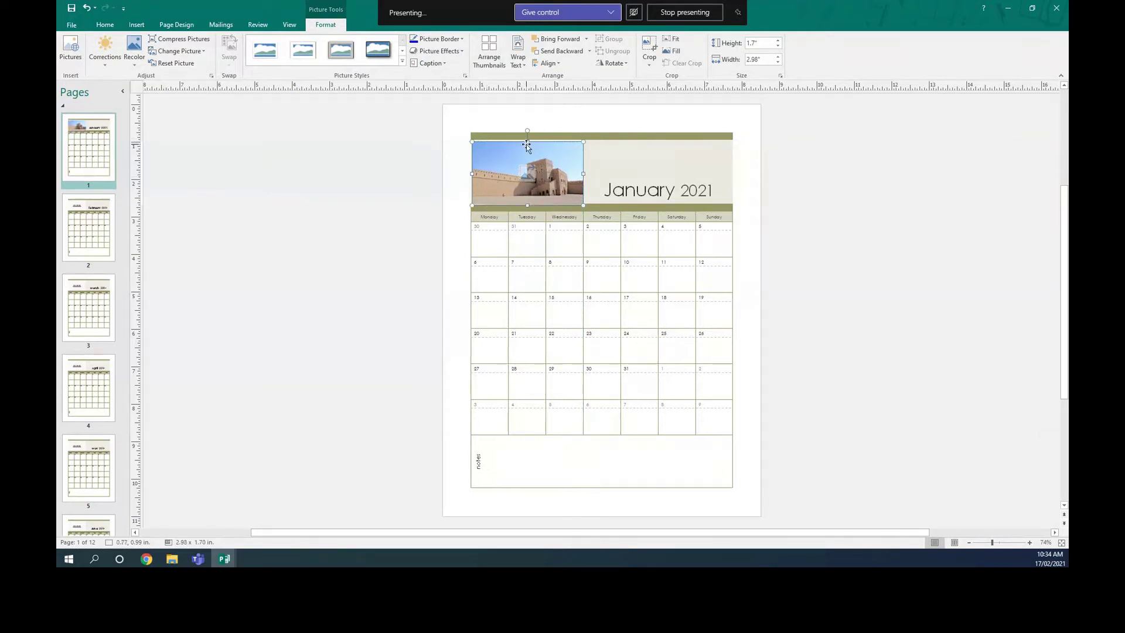
pyautogui.moveTo(528, 141); pyautogui.dragTo(528, 139)
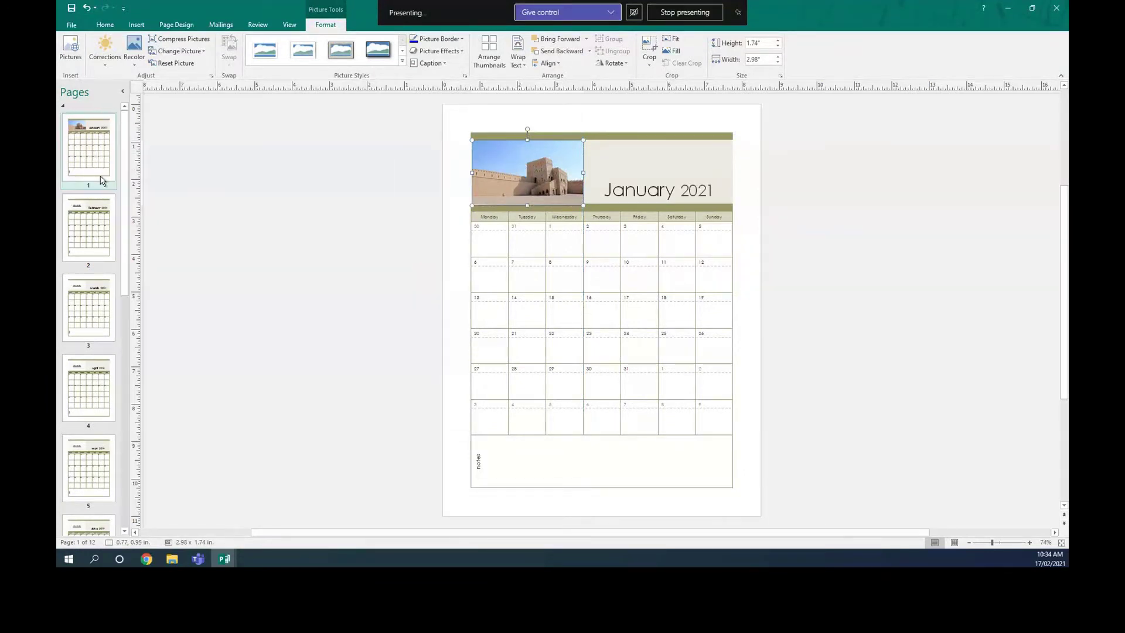
# Step: Change the year in the February page's title to 2021
pyautogui.click(87, 222)
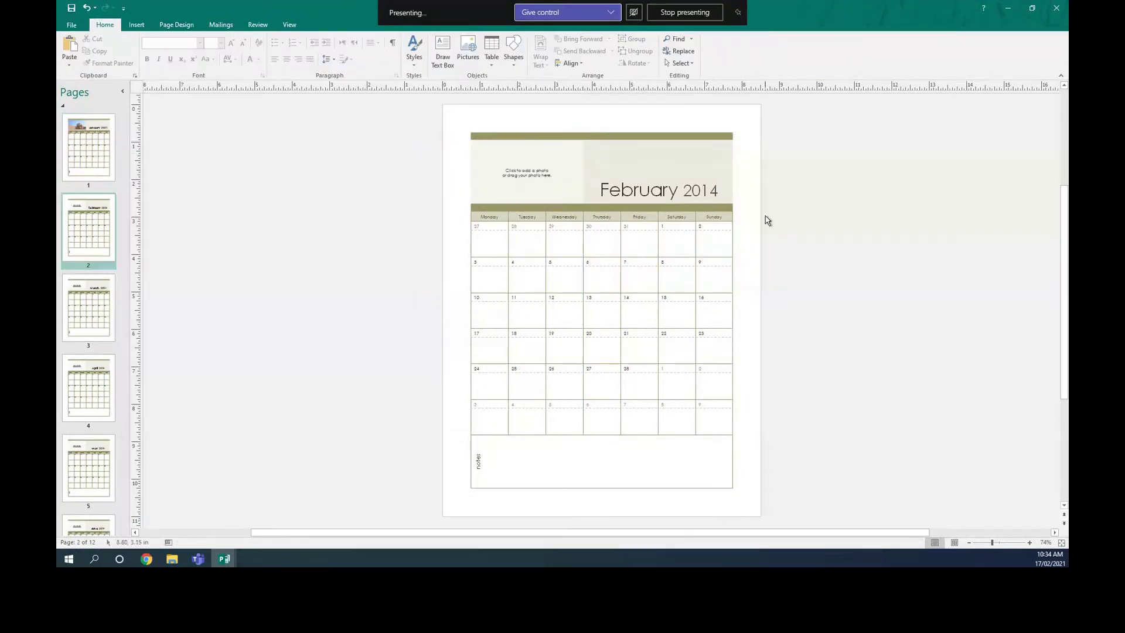
pyautogui.moveTo(702, 191); pyautogui.dragTo(728, 183)
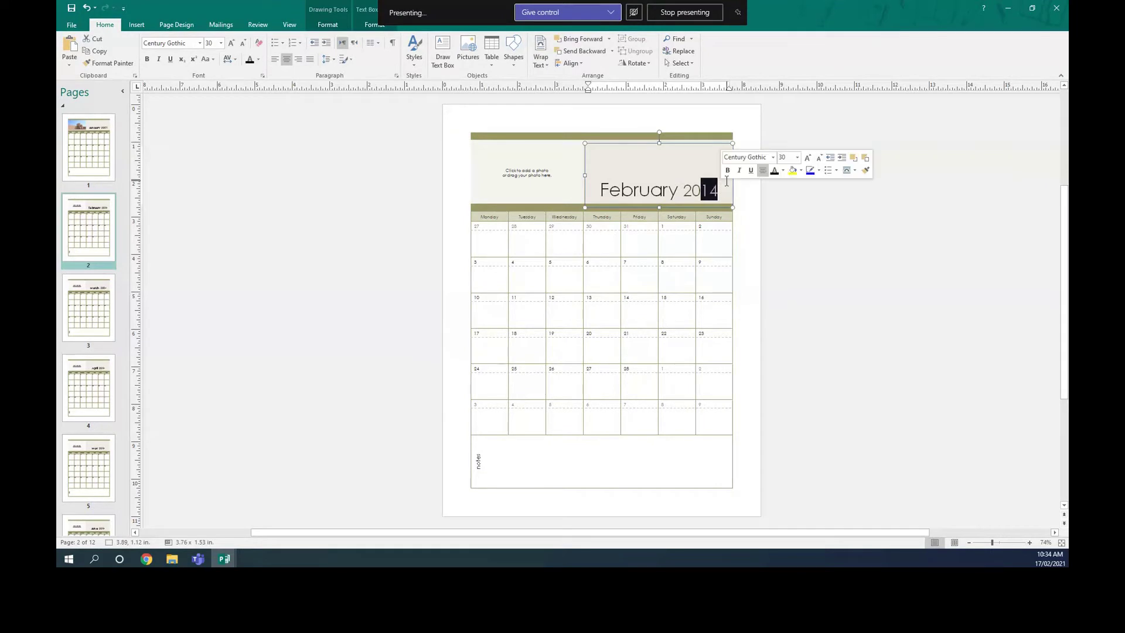
pyautogui.write('21')
# Step: Fill the February photo placeholder with the first fort picture from a Bing image search for "nizwa"
pyautogui.click(528, 177)
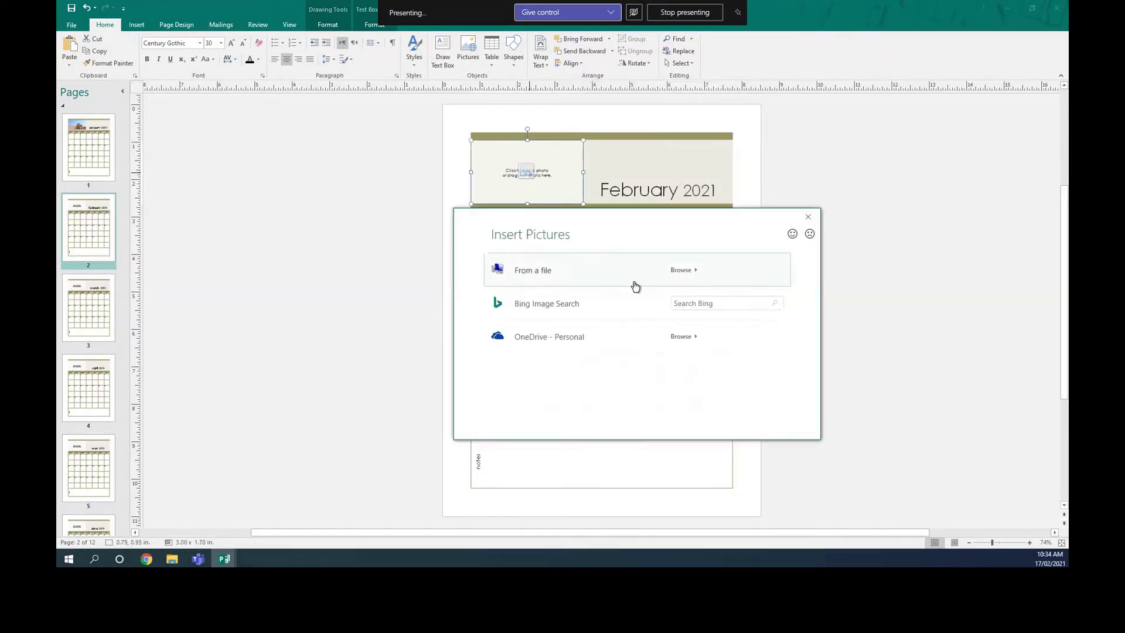
pyautogui.click(700, 304)
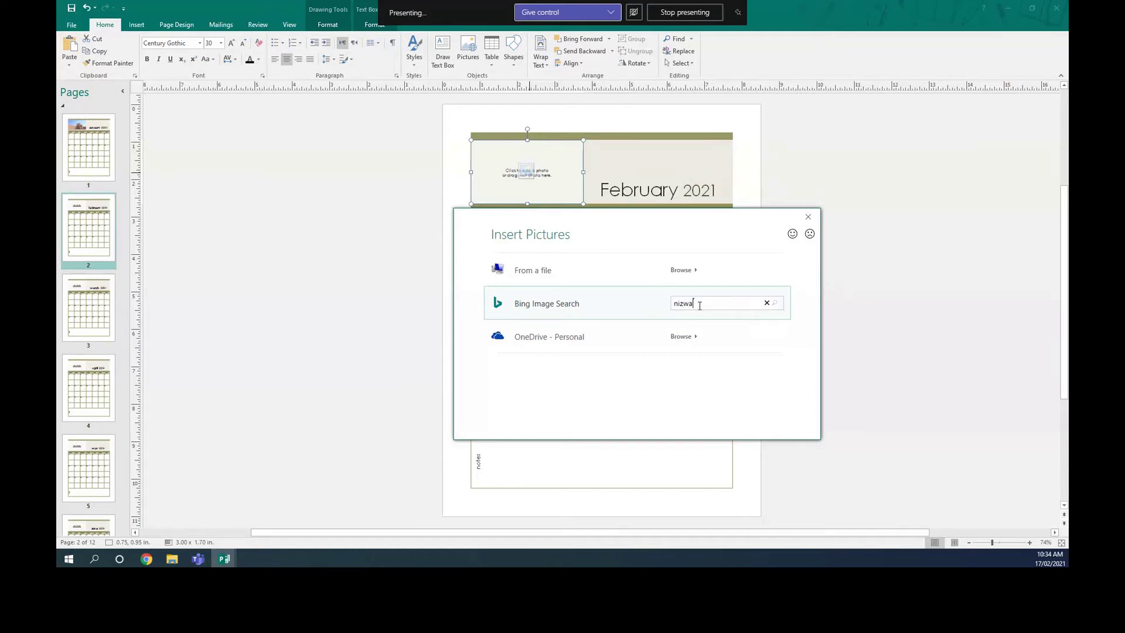
pyautogui.press('Return')
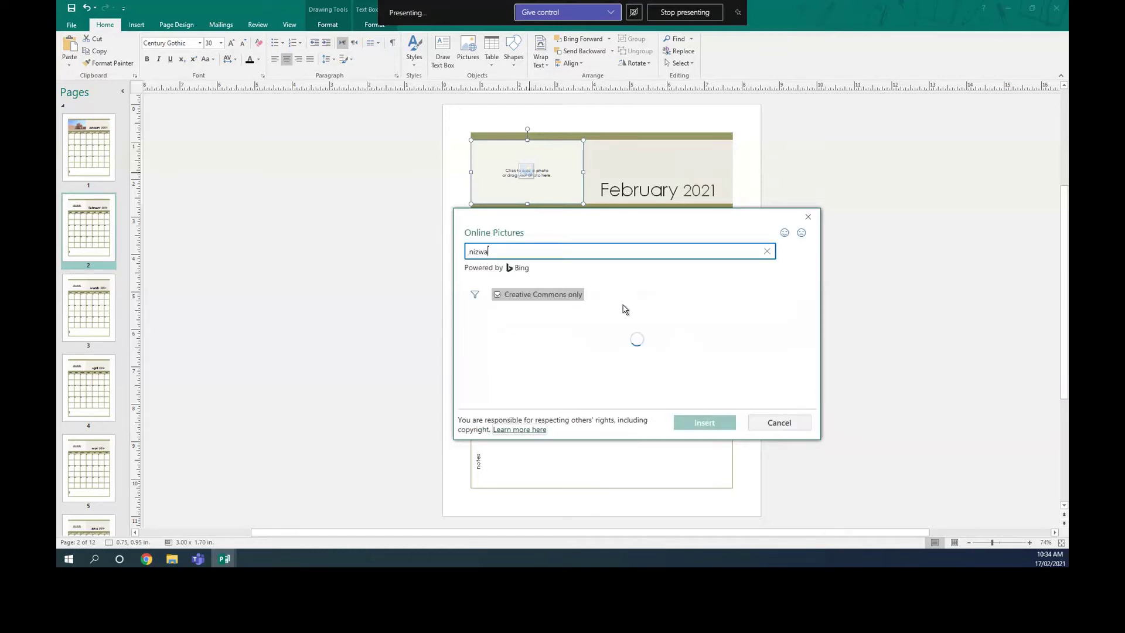
pyautogui.click(512, 363)
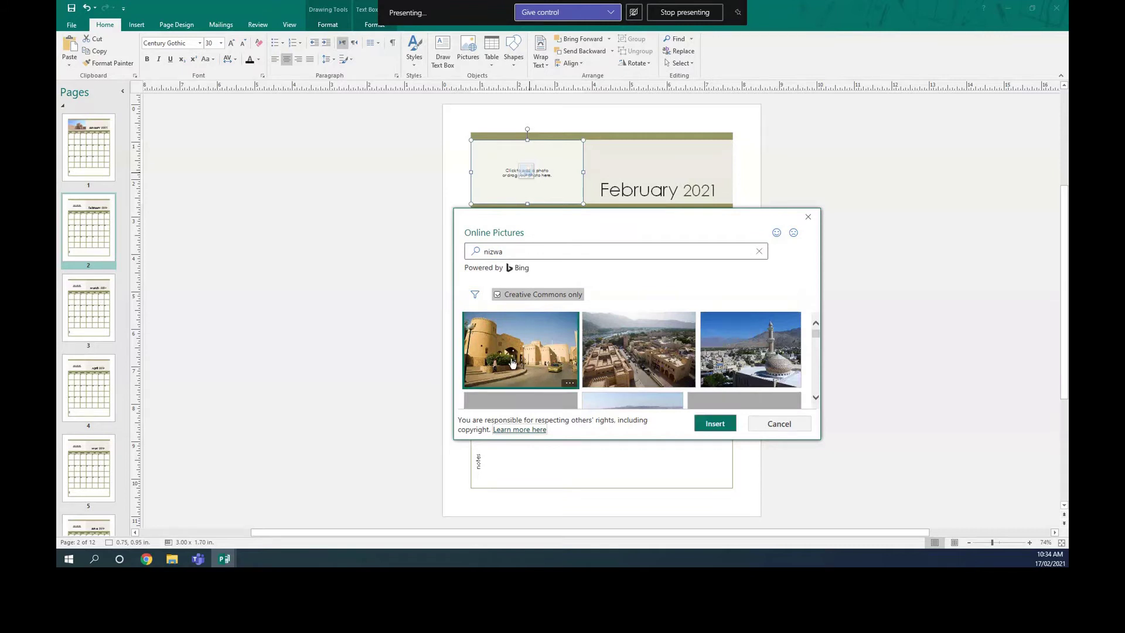
pyautogui.click(721, 424)
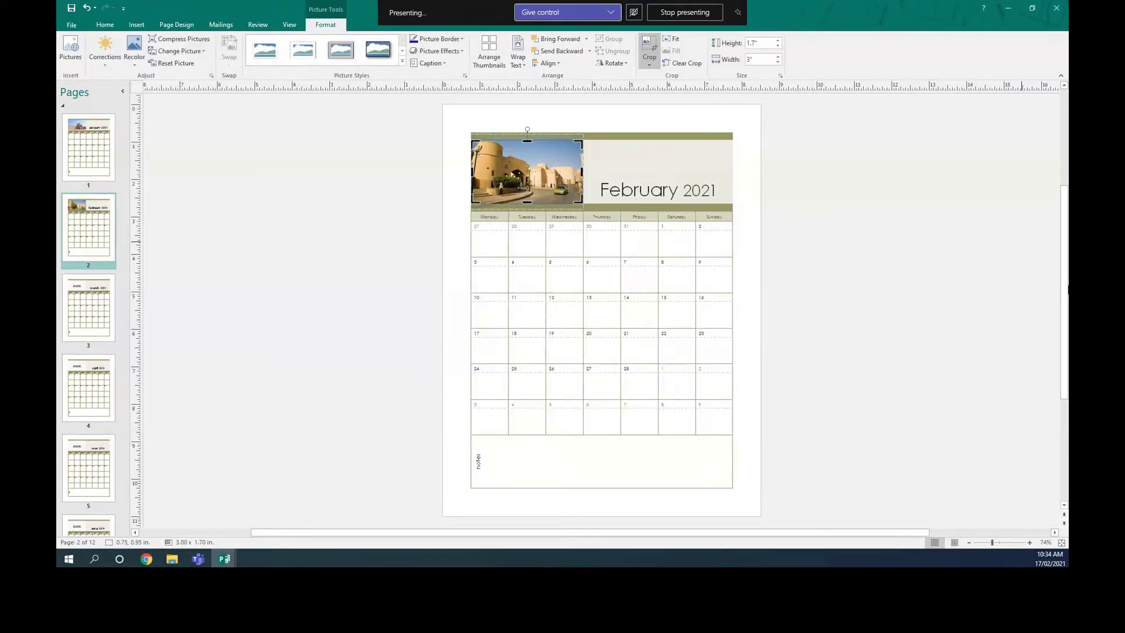
# Step: Change the year in the March page's title to 2021
pyautogui.click(86, 299)
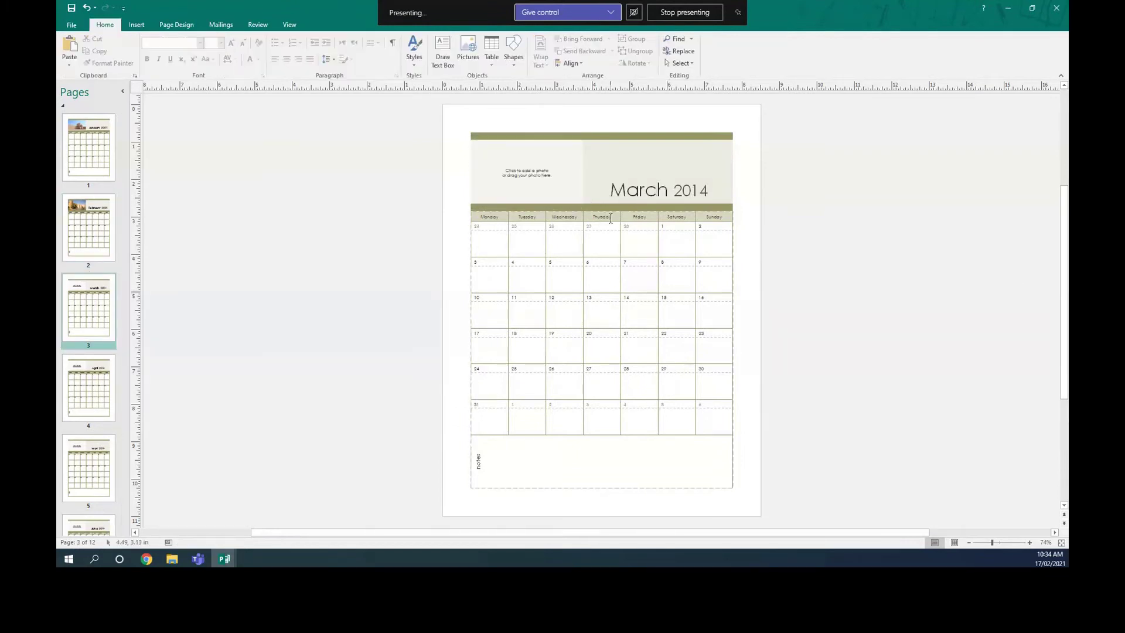
pyautogui.click(684, 191)
pyautogui.doubleClick(689, 191)
pyautogui.write('2021')
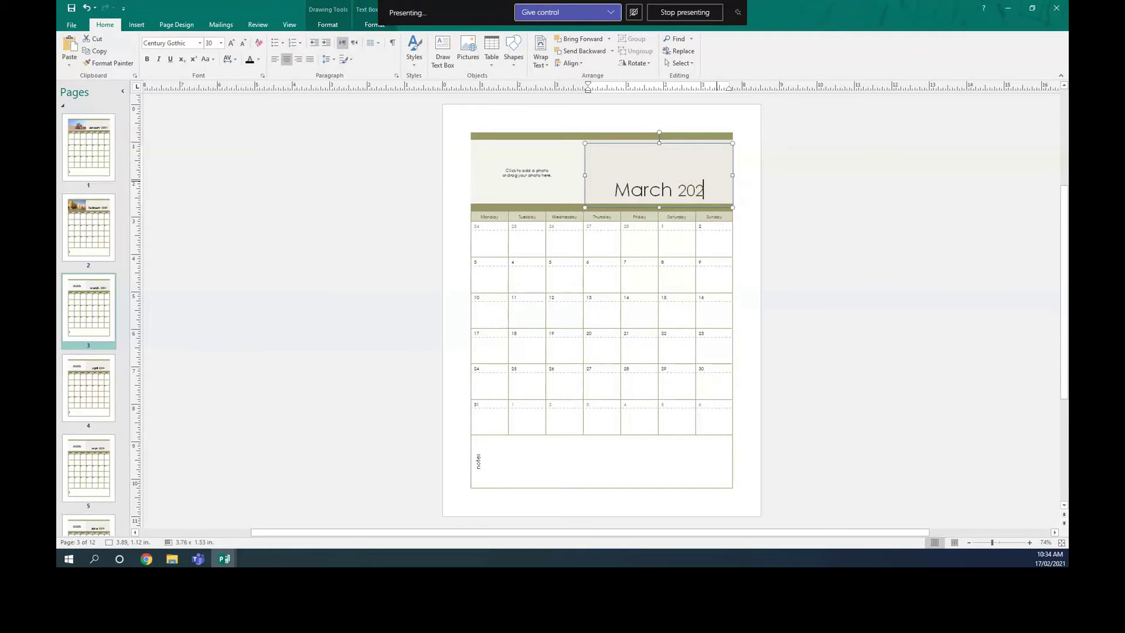
# Step: Fill the March photo placeholder with the first gate picture from a Bing image search for "muscat"
pyautogui.click(515, 179)
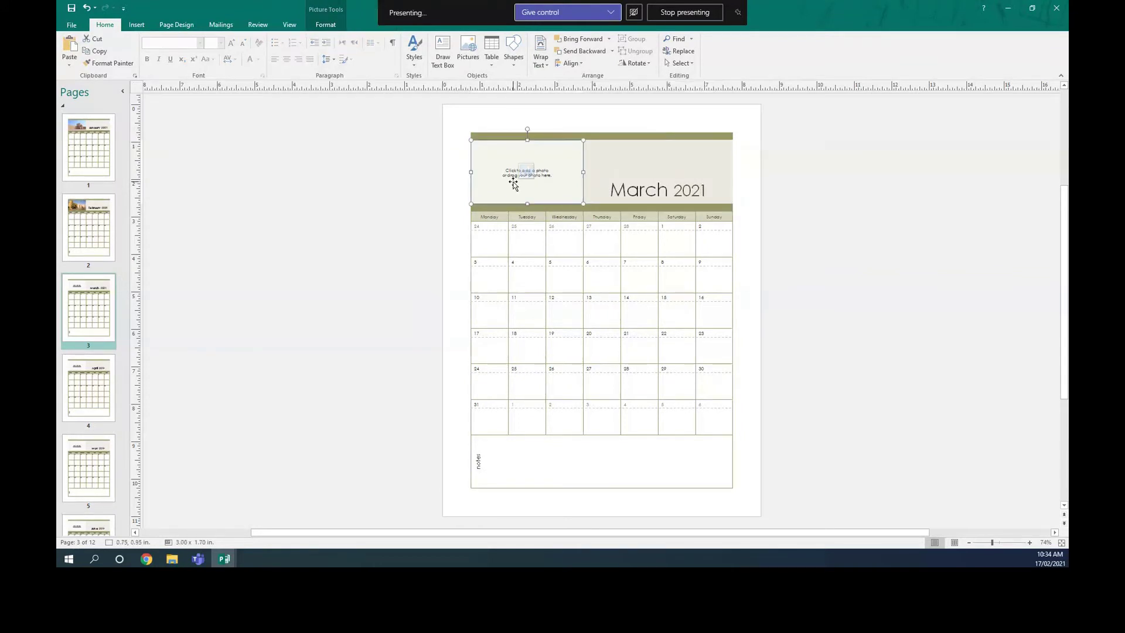
pyautogui.click(526, 172)
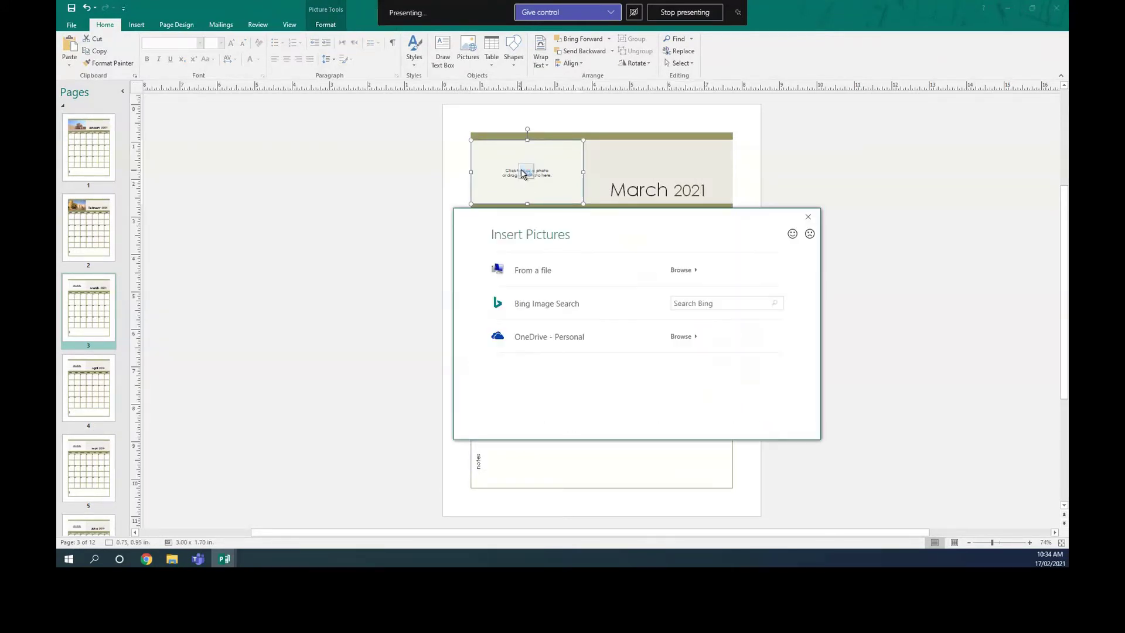
pyautogui.click(690, 302)
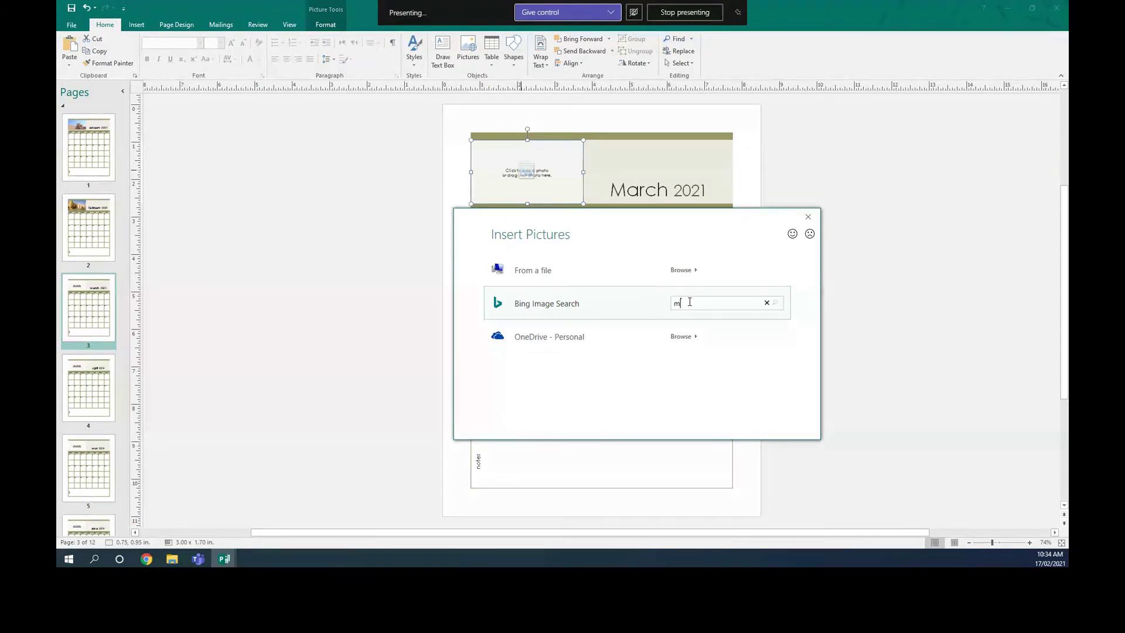
pyautogui.write('musical')
pyautogui.press('Return')
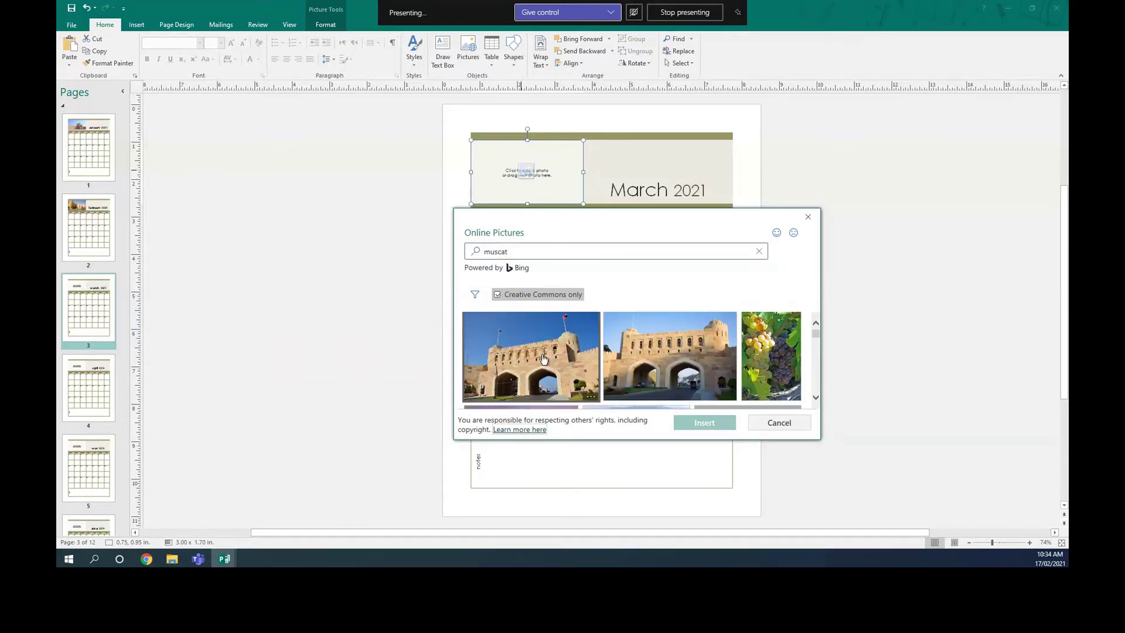
pyautogui.doubleClick(543, 358)
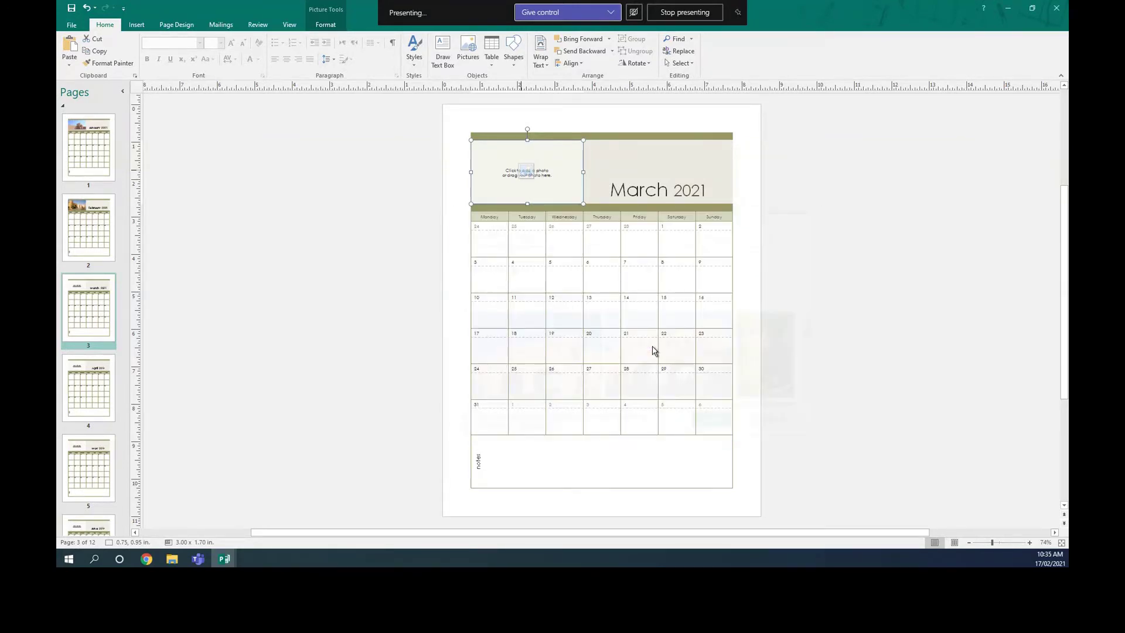
pyautogui.click(358, 279)
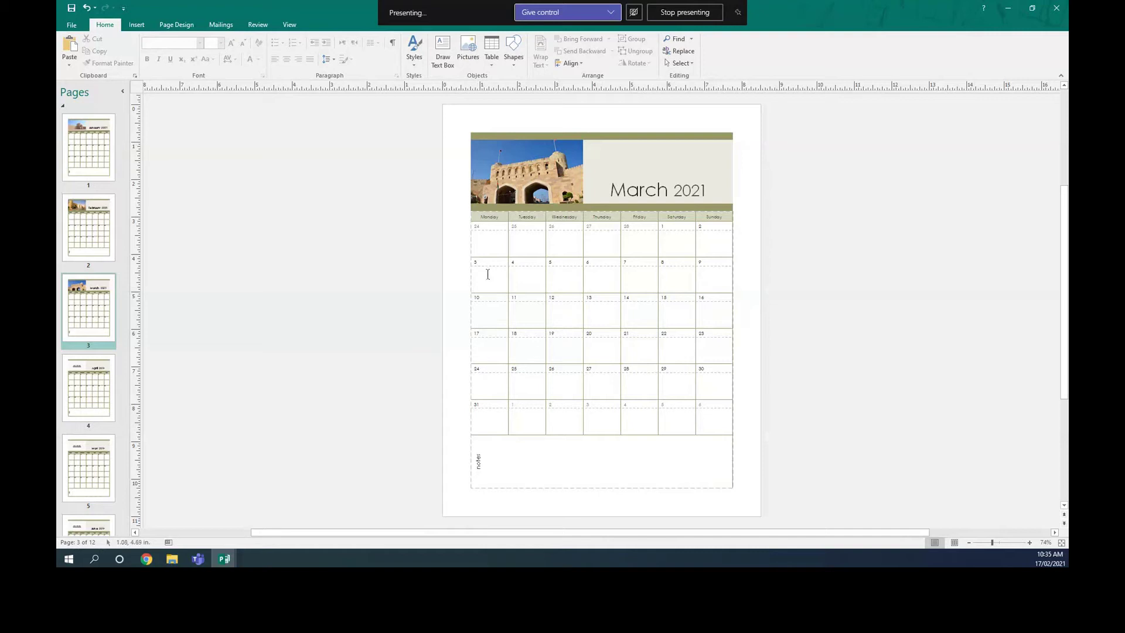
# Step: Add a birthday reminder with the person's name to the March 12 cell, keeping the name's spelling
pyautogui.click(489, 244)
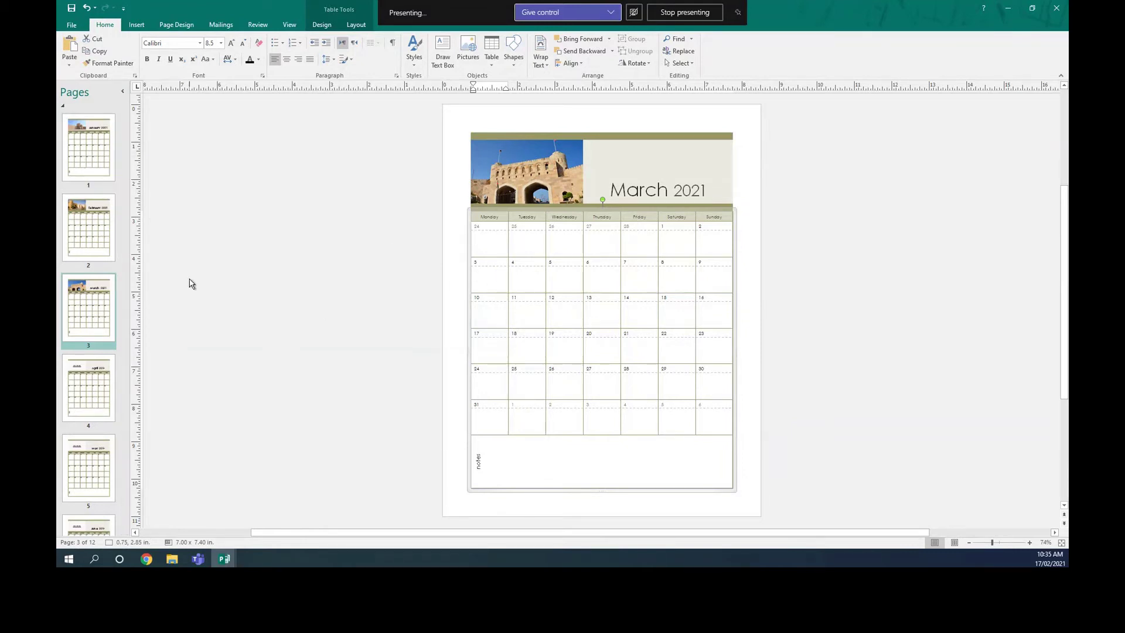
pyautogui.click(560, 312)
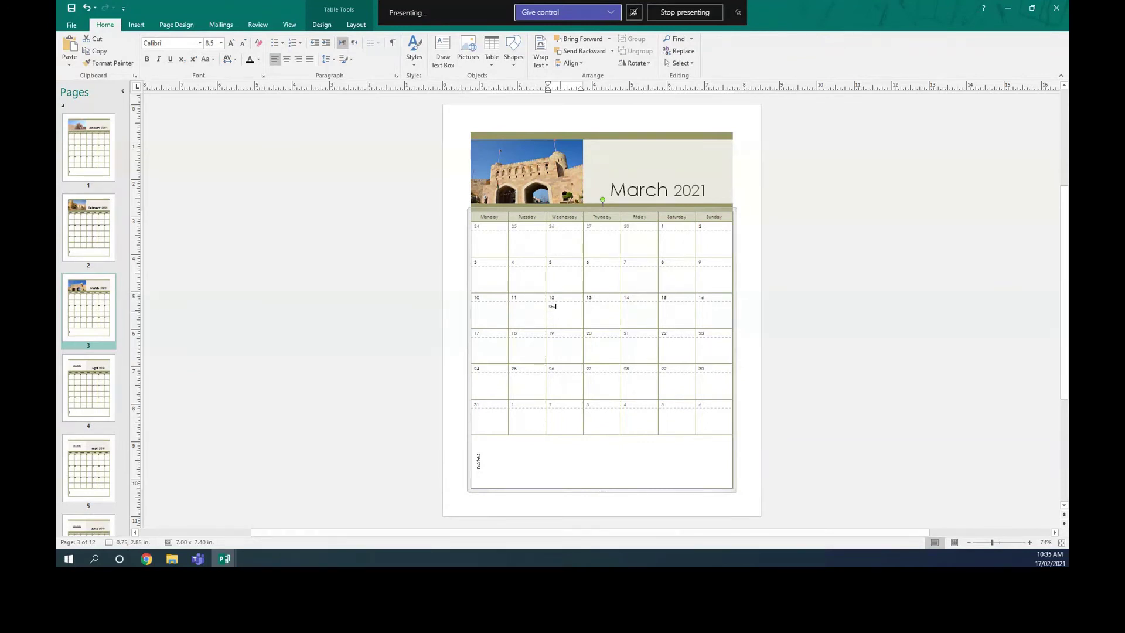
pyautogui.write('Shuhud birthday')
pyautogui.rightClick(558, 309)
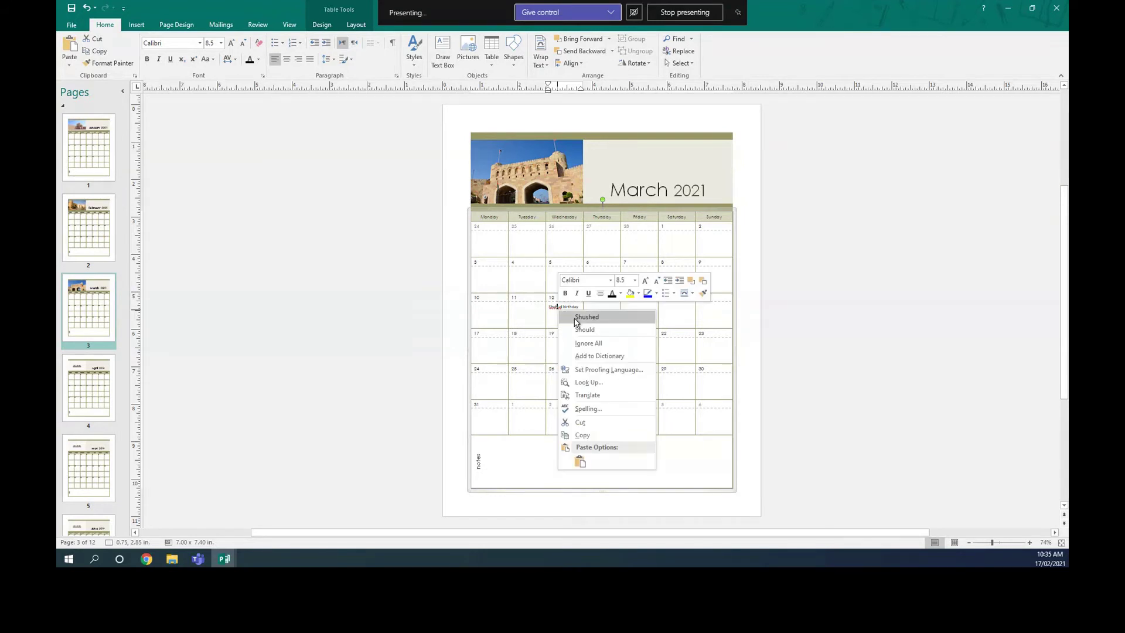
pyautogui.click(804, 484)
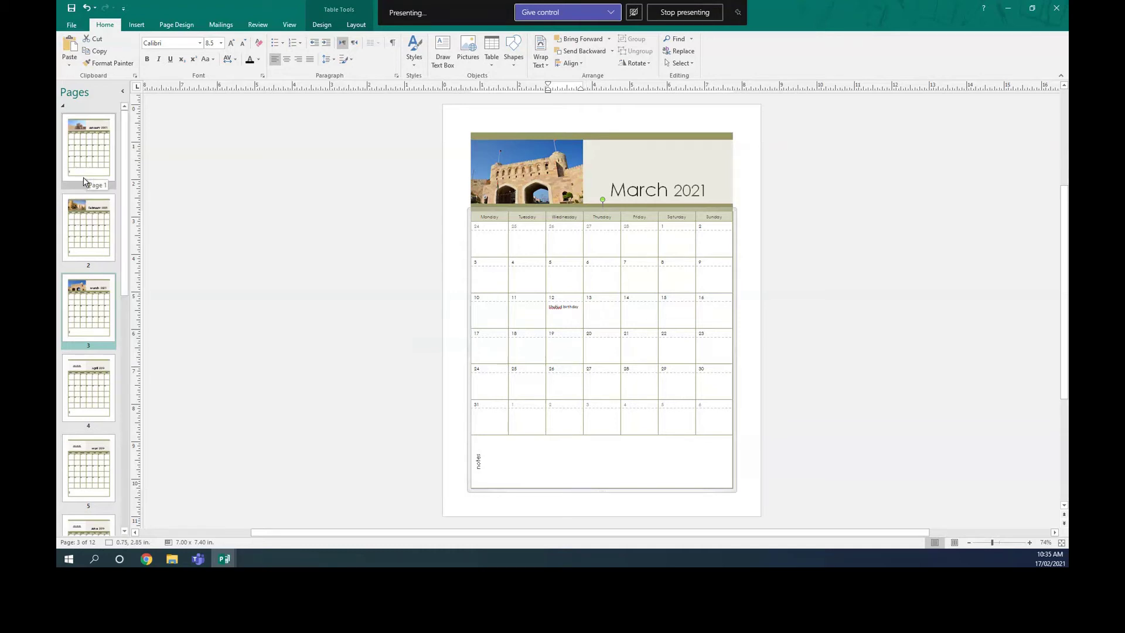
# Step: Write "Be happy and smile for evey one life is short" in the notes box of the March page
pyautogui.click(504, 453)
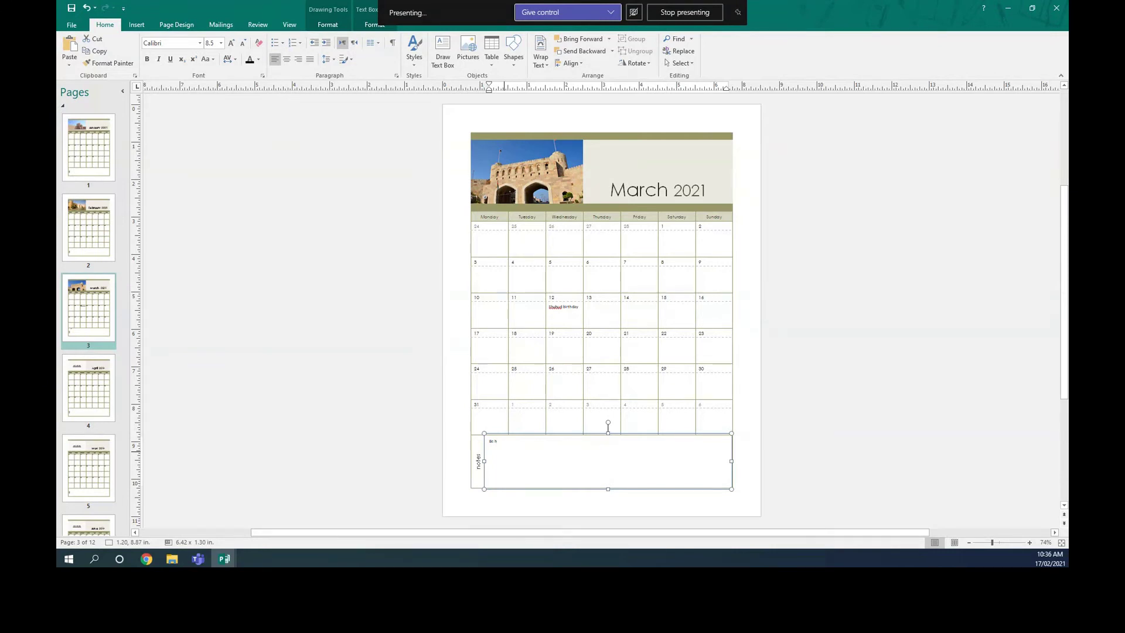
pyautogui.press('BackSpace')
pyautogui.write('Be happy and smile for evey')
# Step: Enlarge the March note text to 18 pt and center it in the notes box
pyautogui.moveTo(572, 441); pyautogui.dragTo(488, 440)
pyautogui.doubleClick(499, 441)
pyautogui.tripleClick(500, 440)
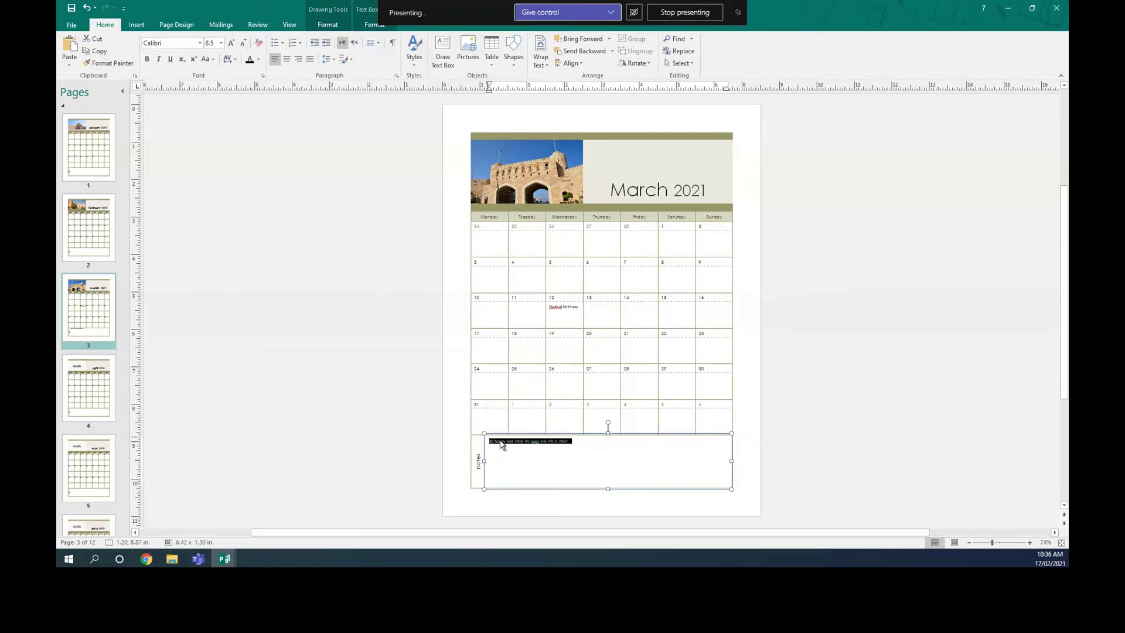
pyautogui.click(232, 43)
pyautogui.click(232, 44)
pyautogui.click(232, 43)
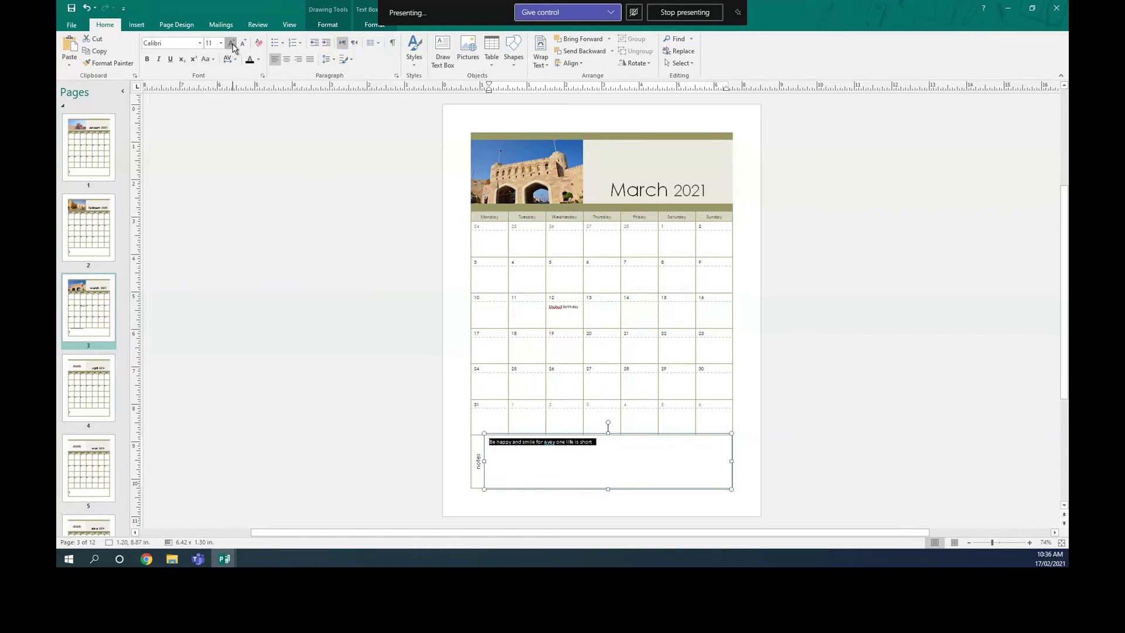
pyautogui.click(232, 43)
pyautogui.click(232, 44)
pyautogui.click(232, 44)
pyautogui.click(232, 44)
pyautogui.click(286, 59)
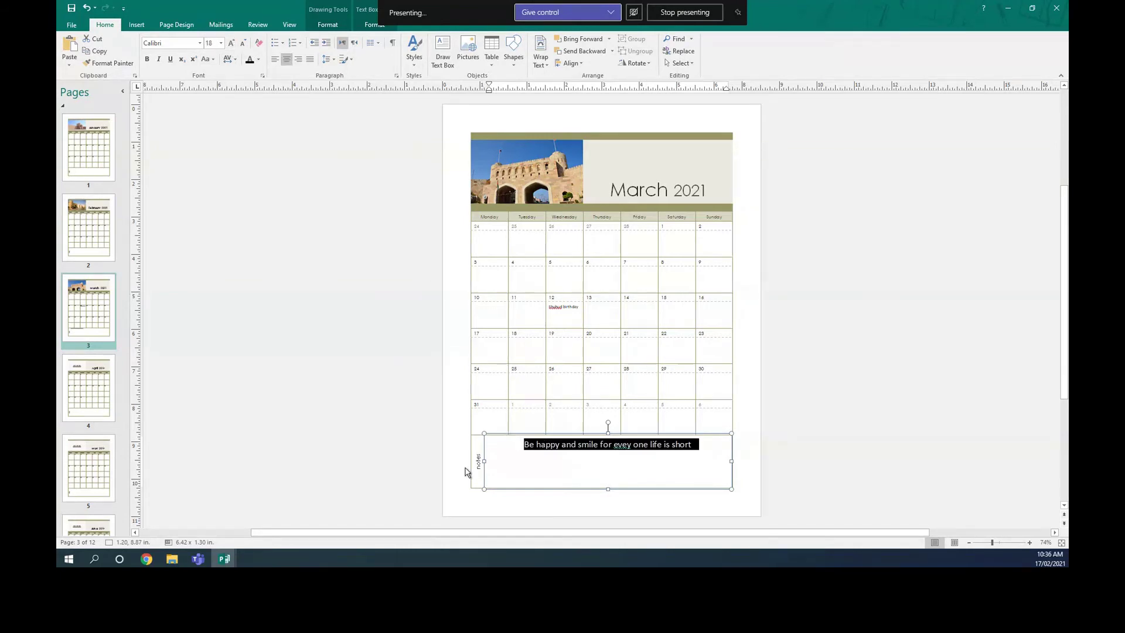
# Step: Correct the misspelled "evey" in the March note to "every" using the spelling suggestion
pyautogui.click(609, 448)
pyautogui.rightClick(620, 447)
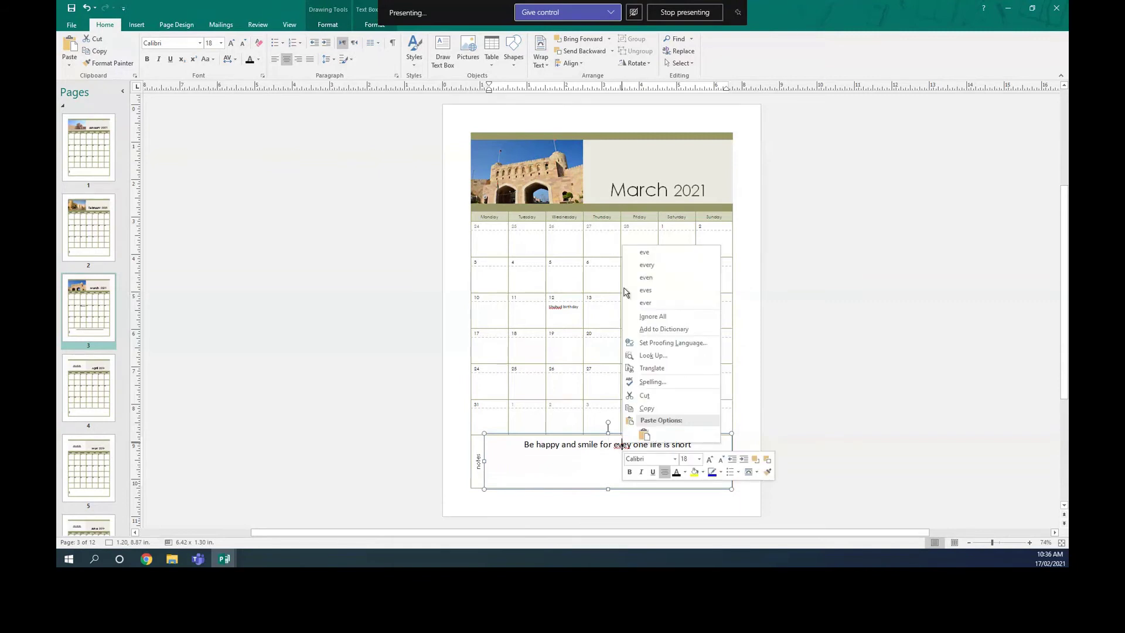
pyautogui.click(647, 265)
pyautogui.click(613, 486)
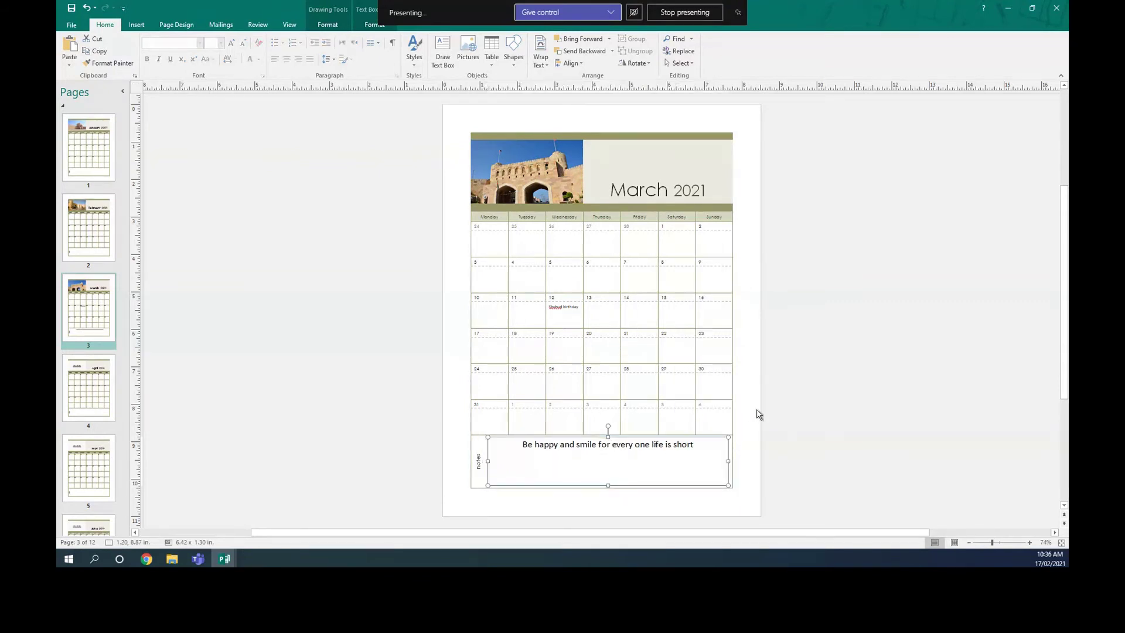
pyautogui.click(760, 414)
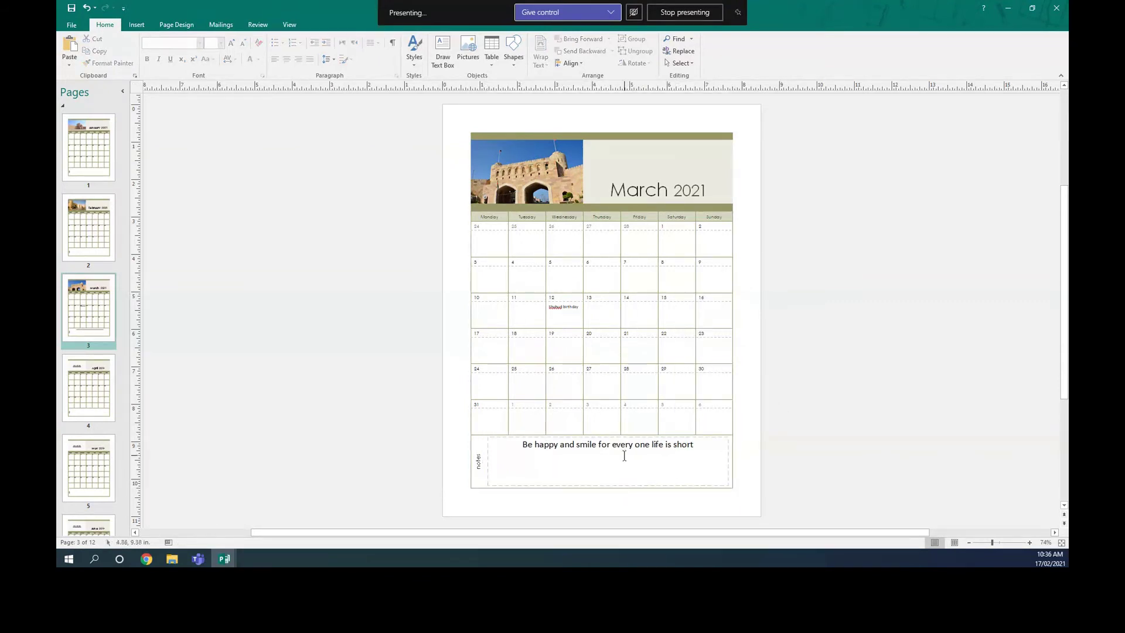
pyautogui.click(674, 378)
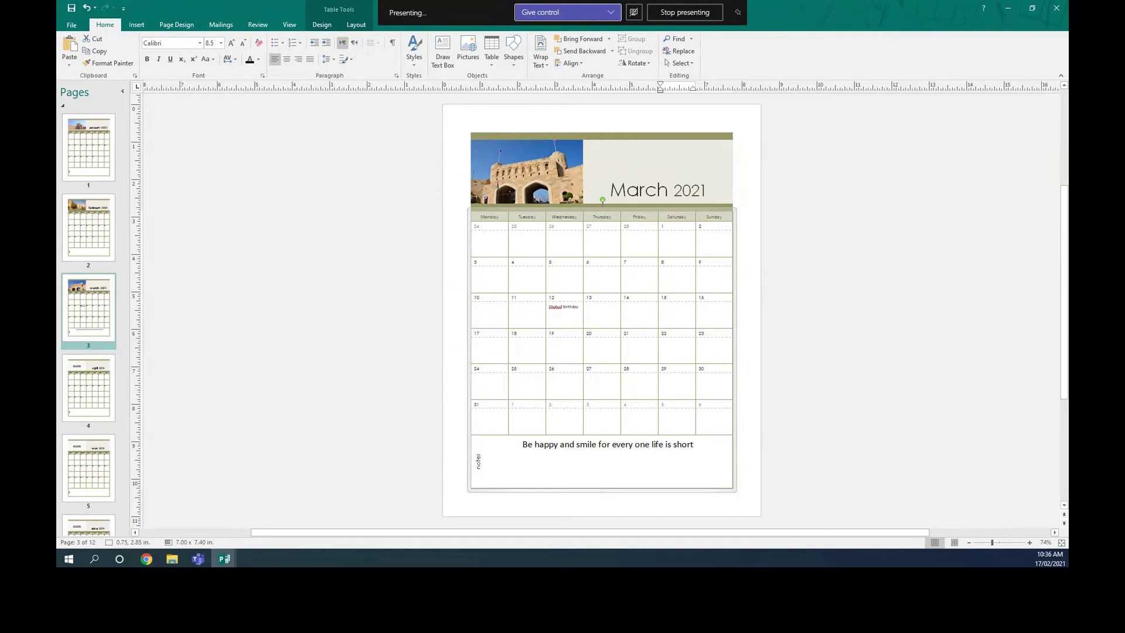
pyautogui.click(101, 169)
pyautogui.click(102, 203)
pyautogui.click(105, 150)
pyautogui.click(102, 205)
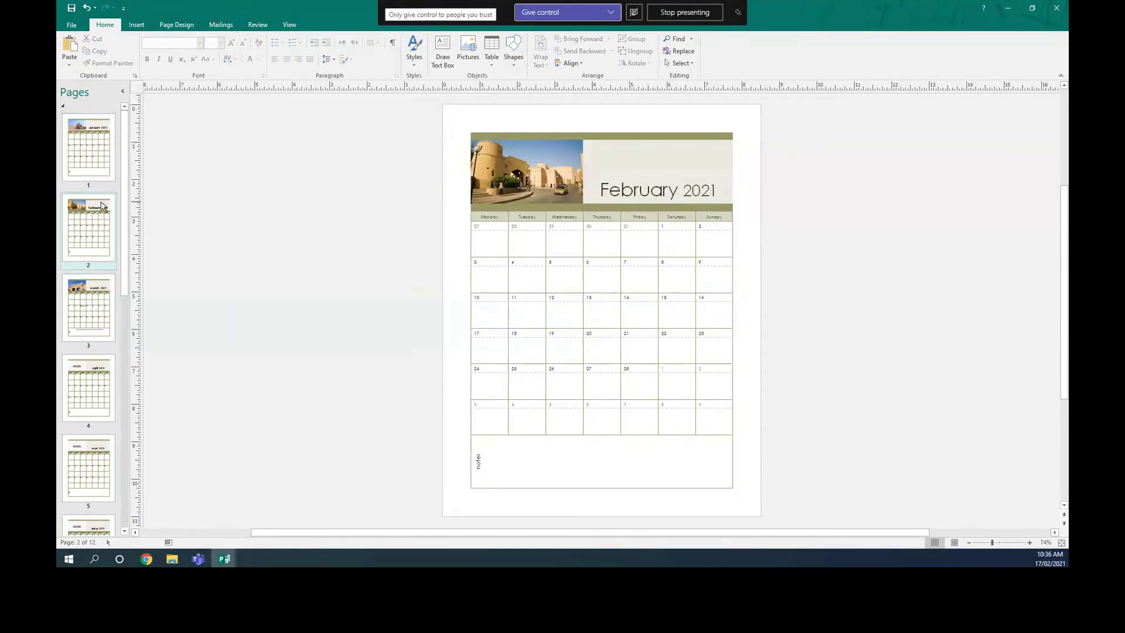
# Step: Change the year in the November page's title to 2021
pyautogui.scroll(-6, 104, 410)
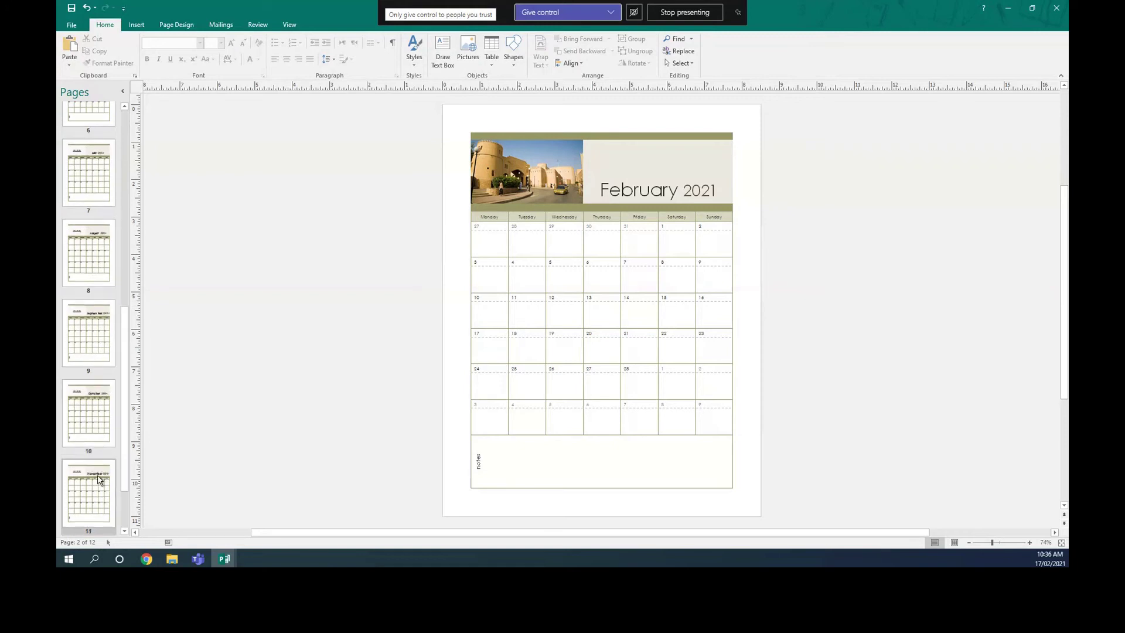
pyautogui.click(89, 498)
pyautogui.moveTo(692, 189); pyautogui.dragTo(734, 191)
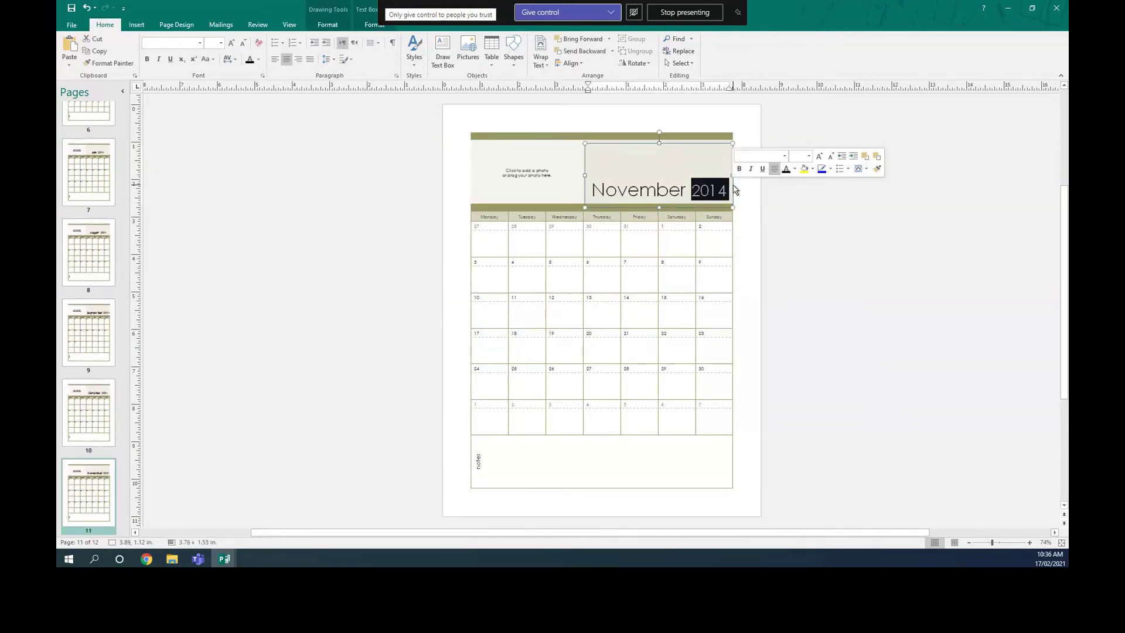
pyautogui.write('2021')
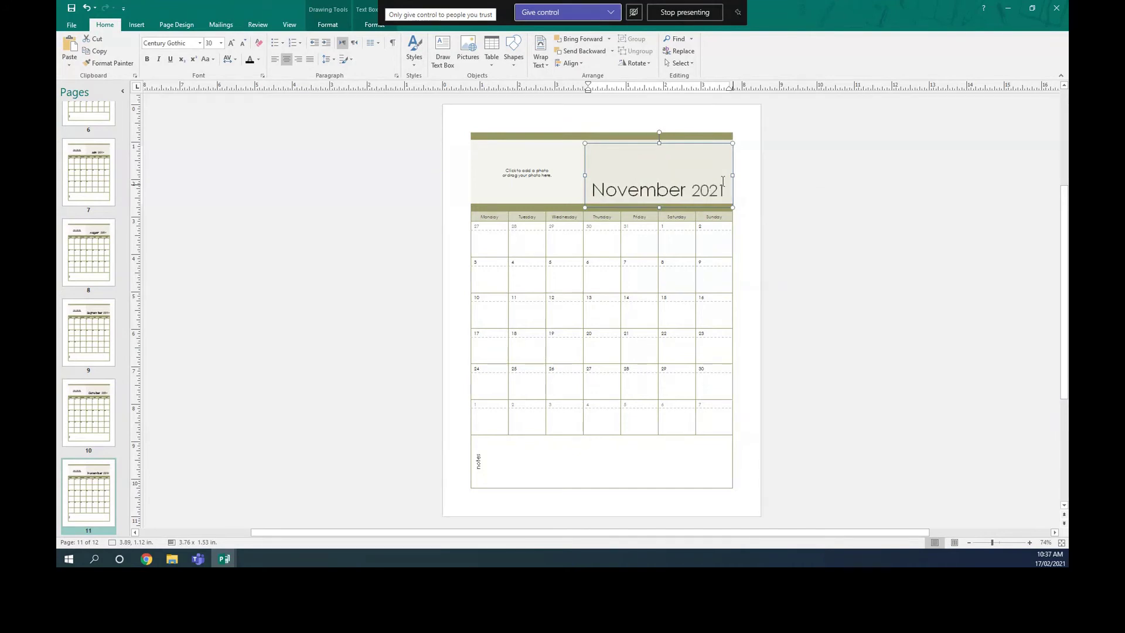
# Step: Fill the November photo placeholder with the old stone buildings picture from a Bing image search for "ibra"
pyautogui.click(527, 172)
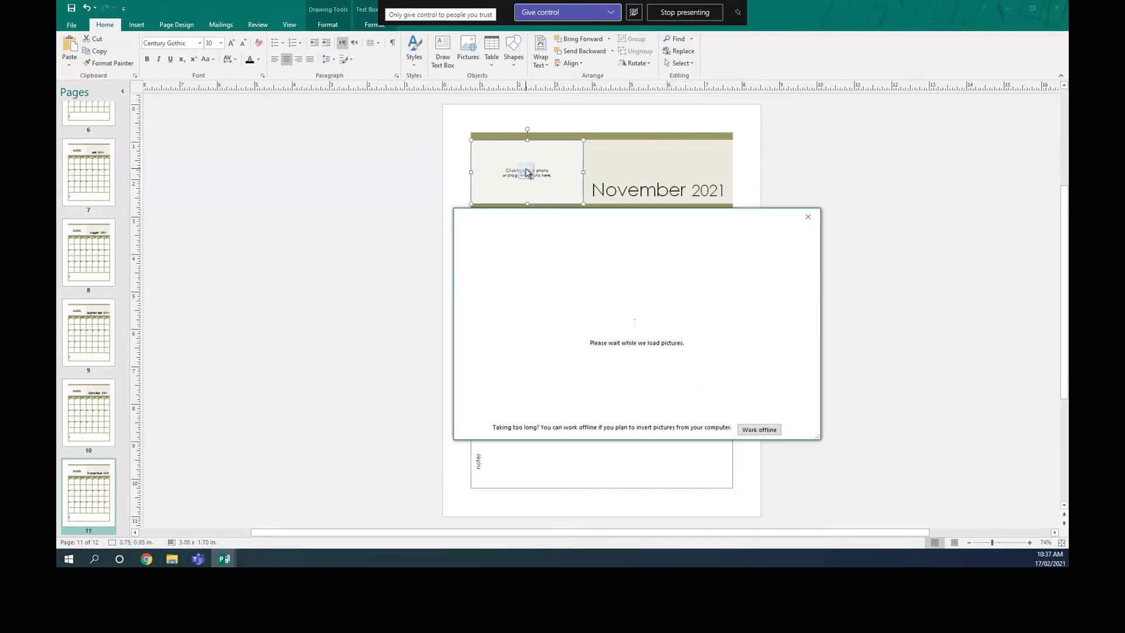
pyautogui.click(697, 303)
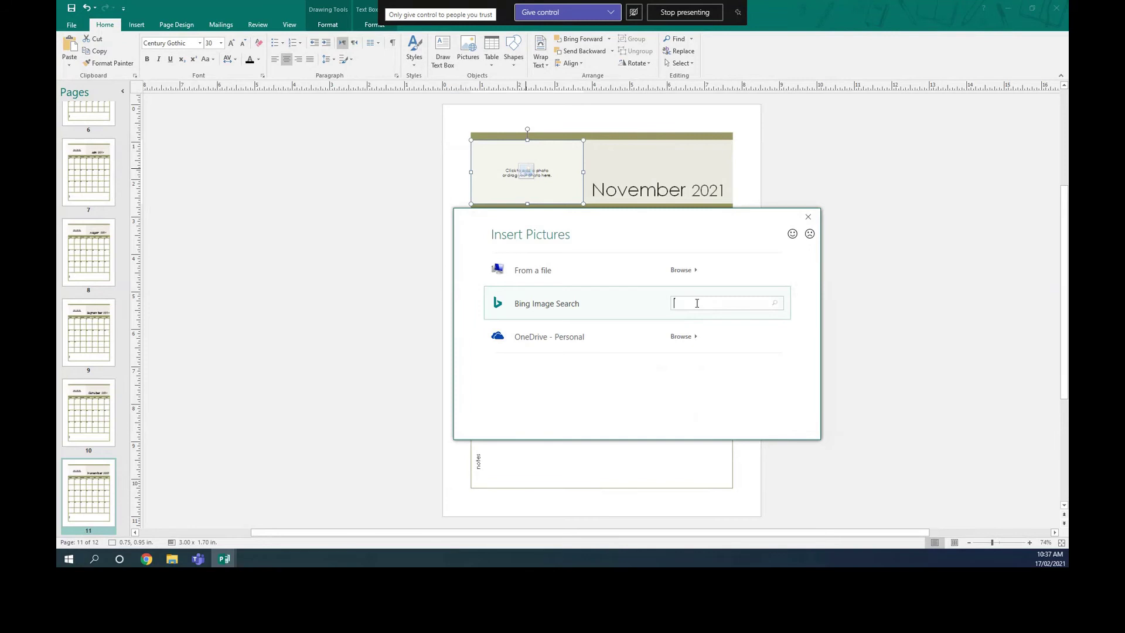
pyautogui.write('ibra')
pyautogui.press('Return')
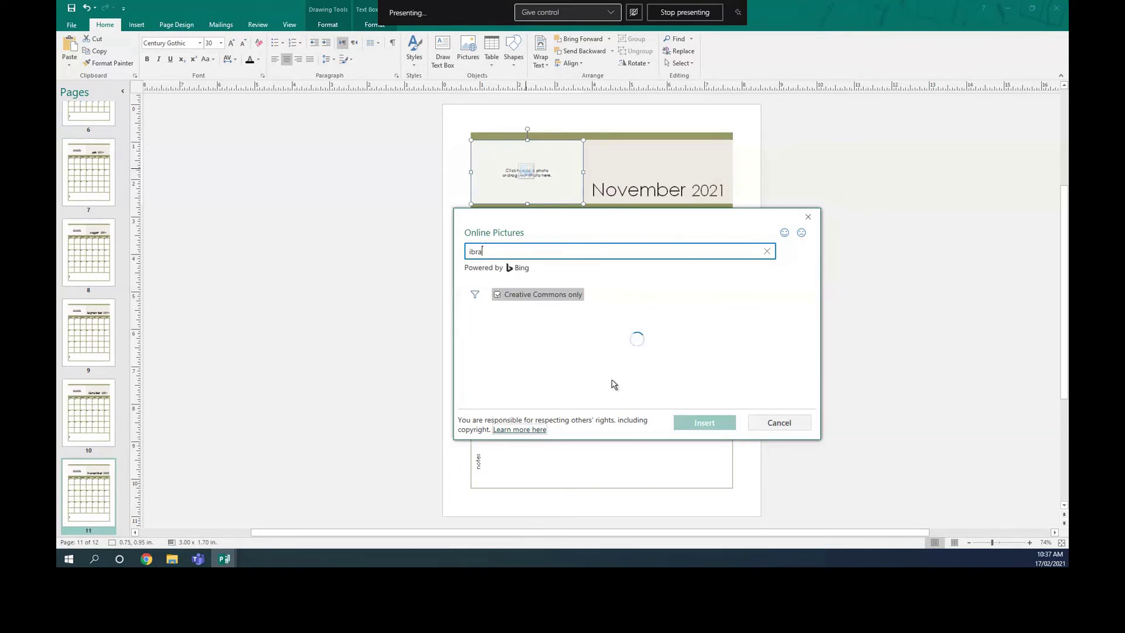
pyautogui.click(647, 352)
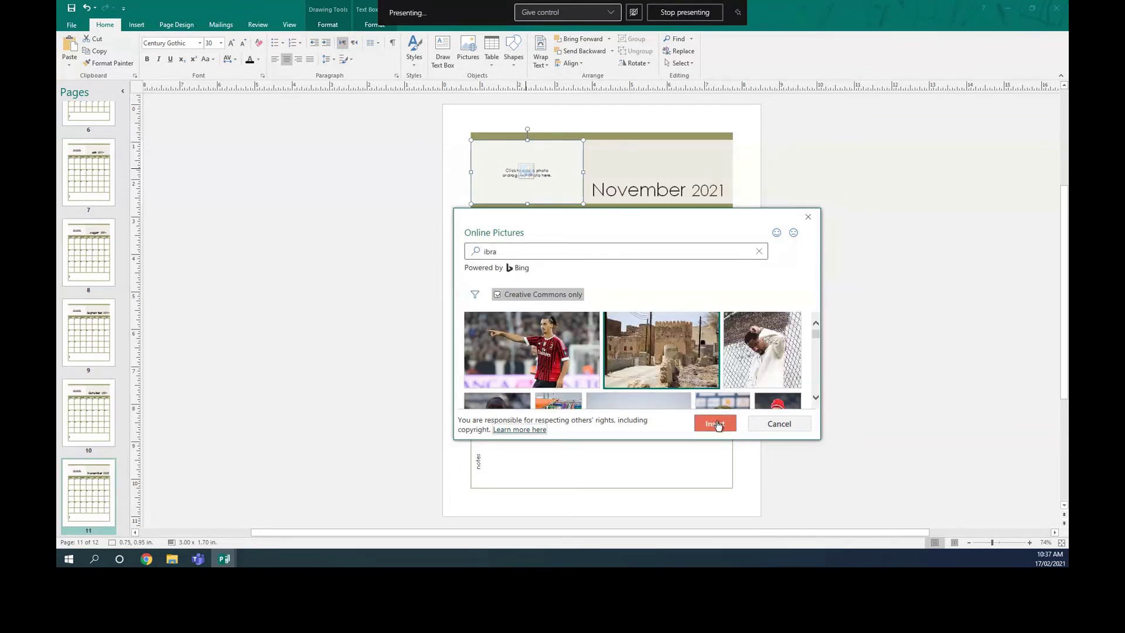
pyautogui.click(717, 424)
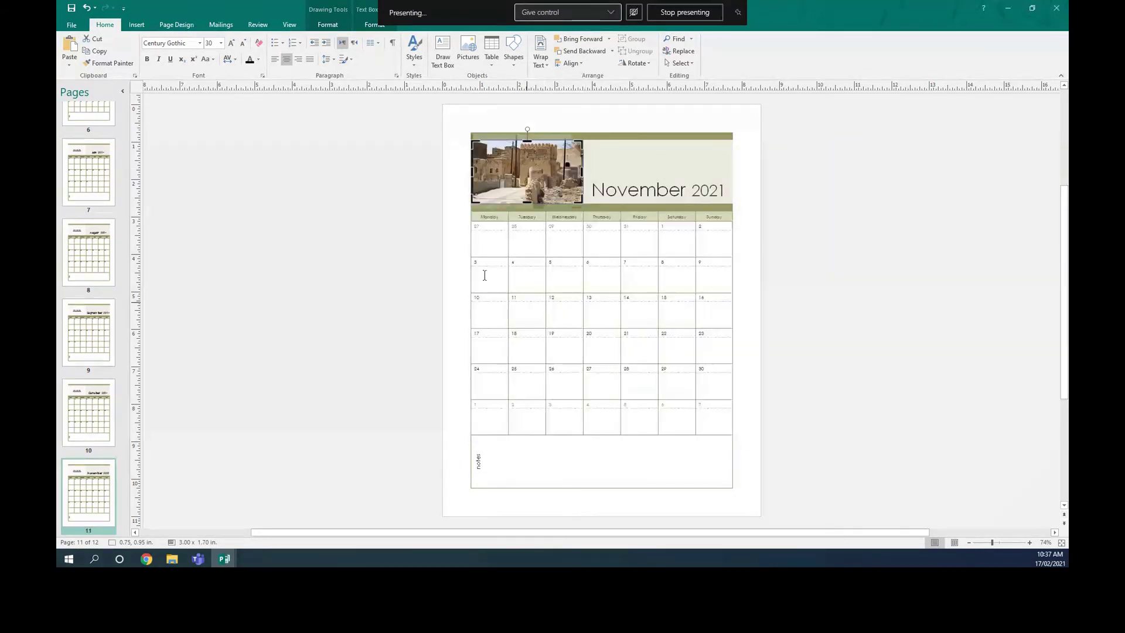
pyautogui.click(370, 258)
# Step: Return to the January page and publish the calendar as the PDF file Publication5.pdf in the Documents folder
pyautogui.scroll(5, 97, 220)
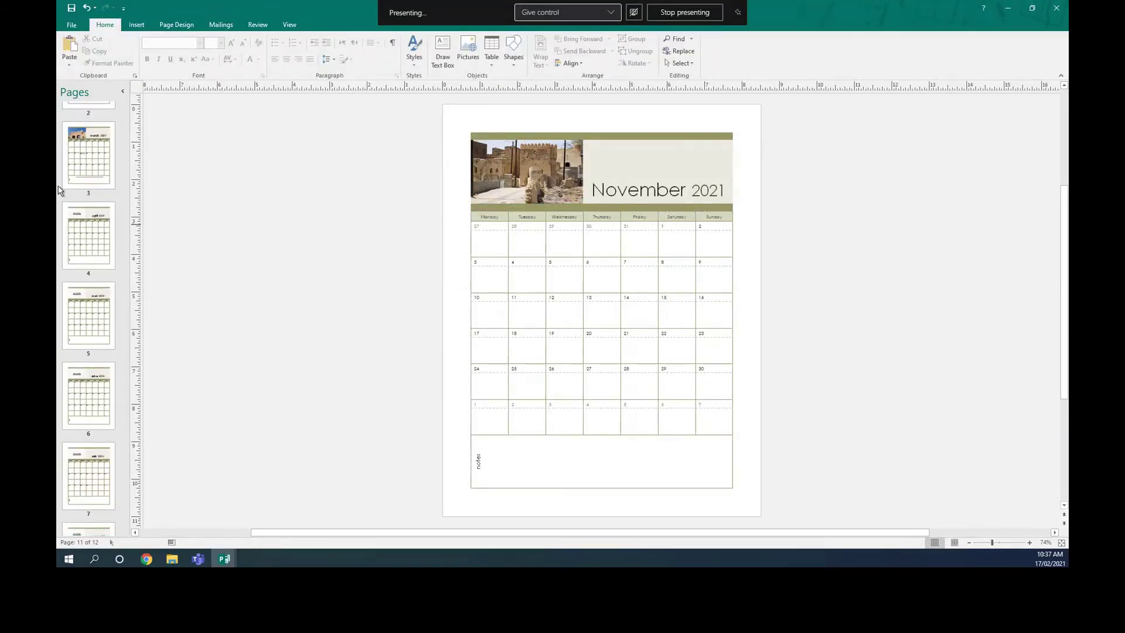
pyautogui.scroll(1, 103, 157)
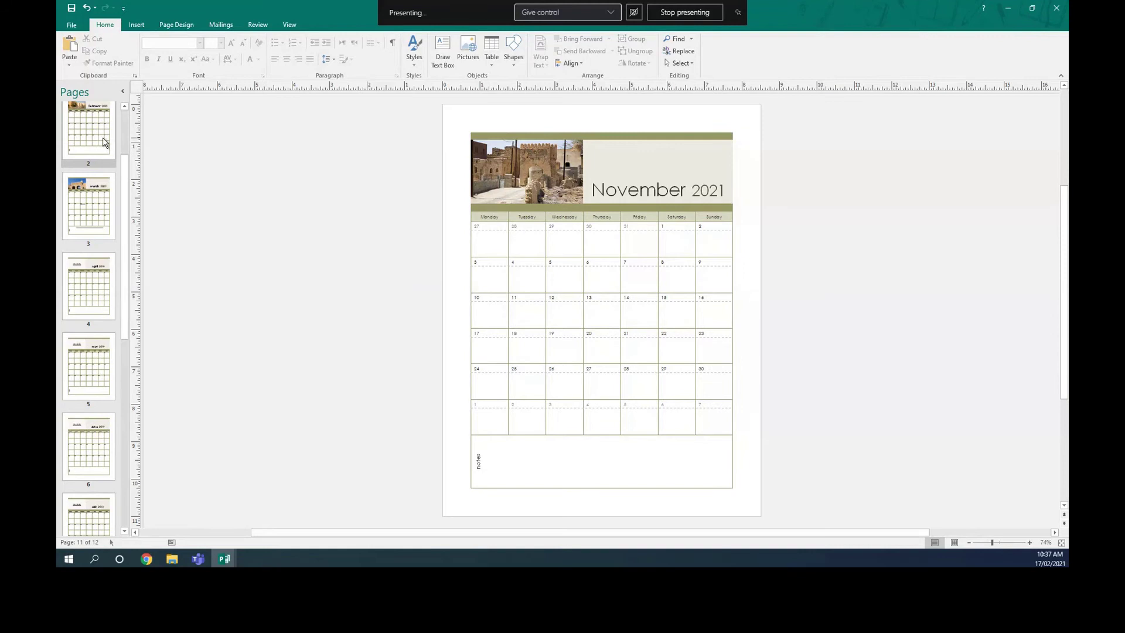
pyautogui.scroll(2, 106, 155)
pyautogui.click(101, 148)
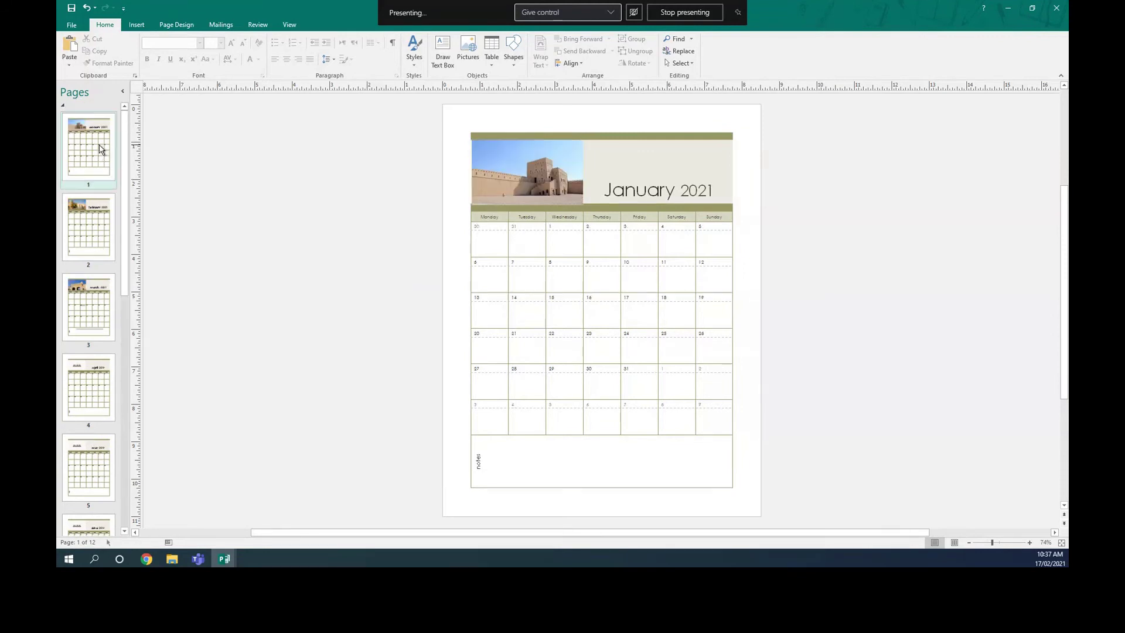
pyautogui.click(73, 24)
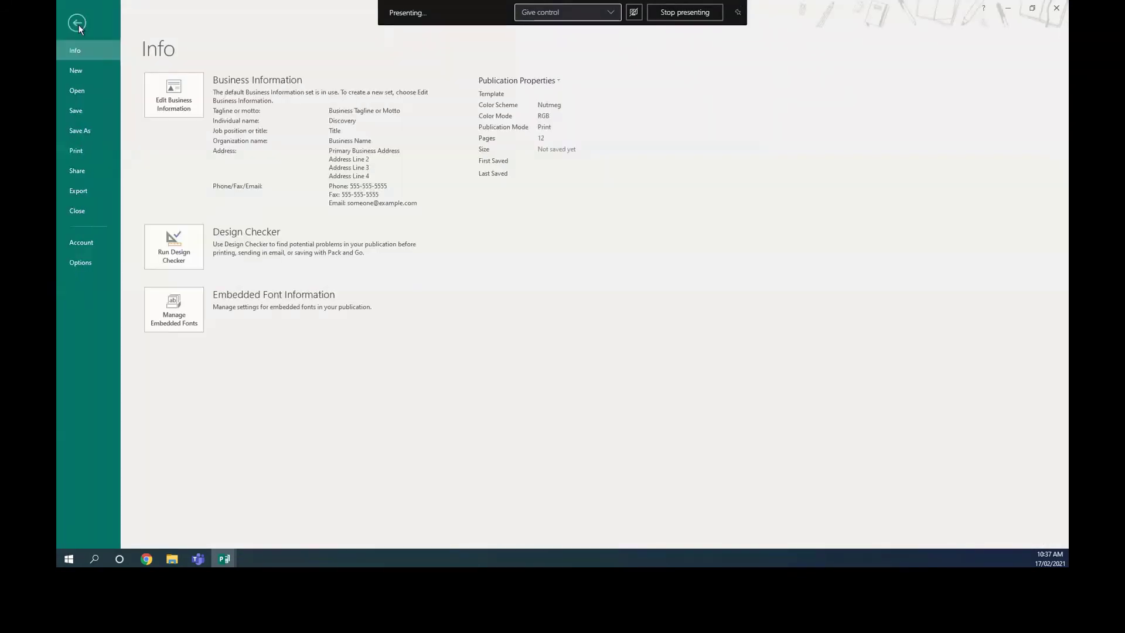
pyautogui.click(89, 132)
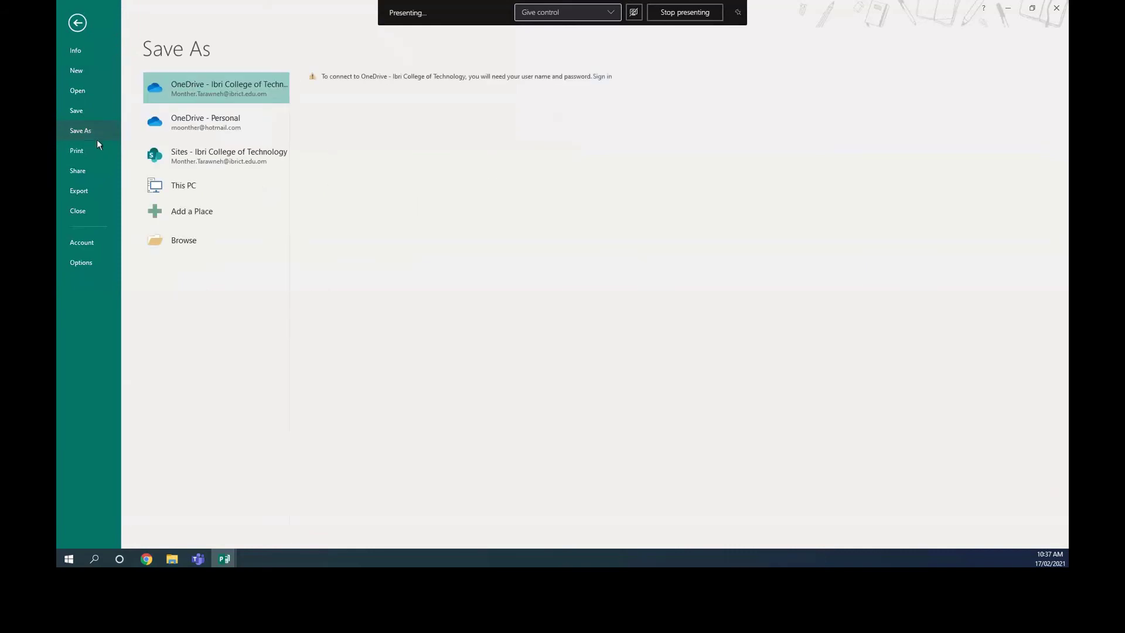
pyautogui.click(87, 191)
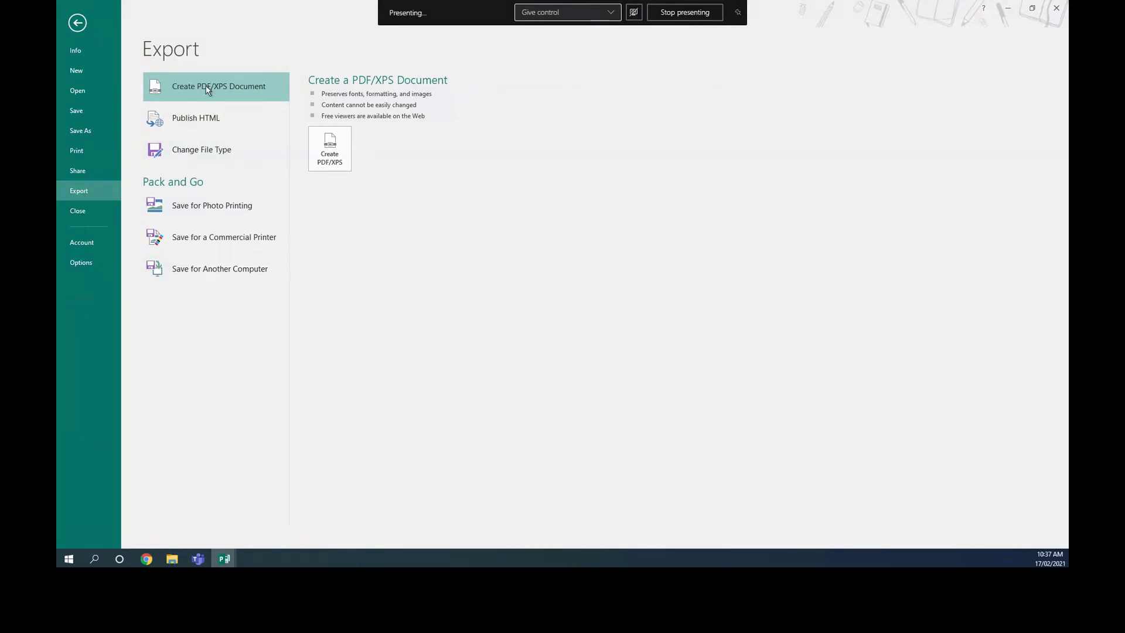
pyautogui.click(326, 145)
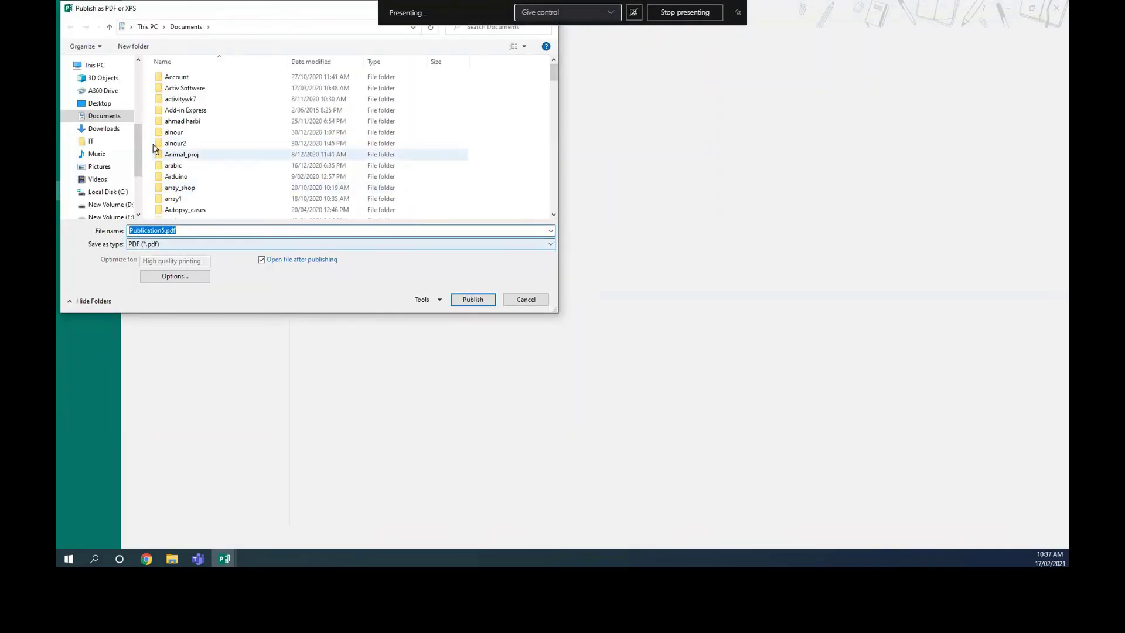
pyautogui.click(468, 301)
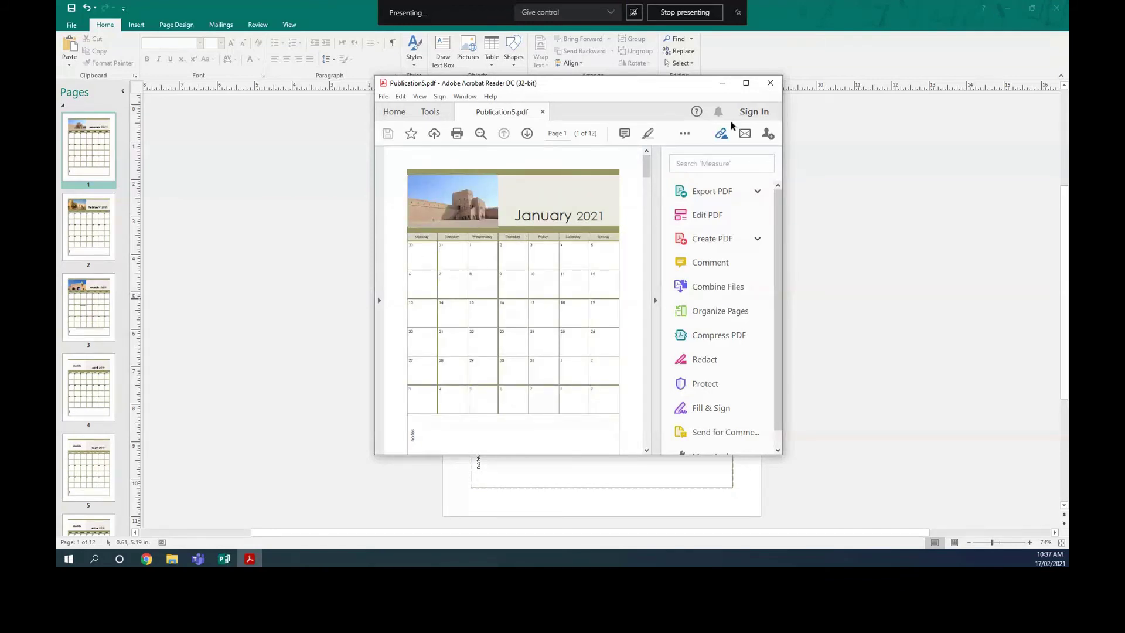
# Step: Review the January and February pages of the exported Publication5.pdf at full window size and close the PDF viewer
pyautogui.click(746, 82)
pyautogui.scroll(-10, 542, 286)
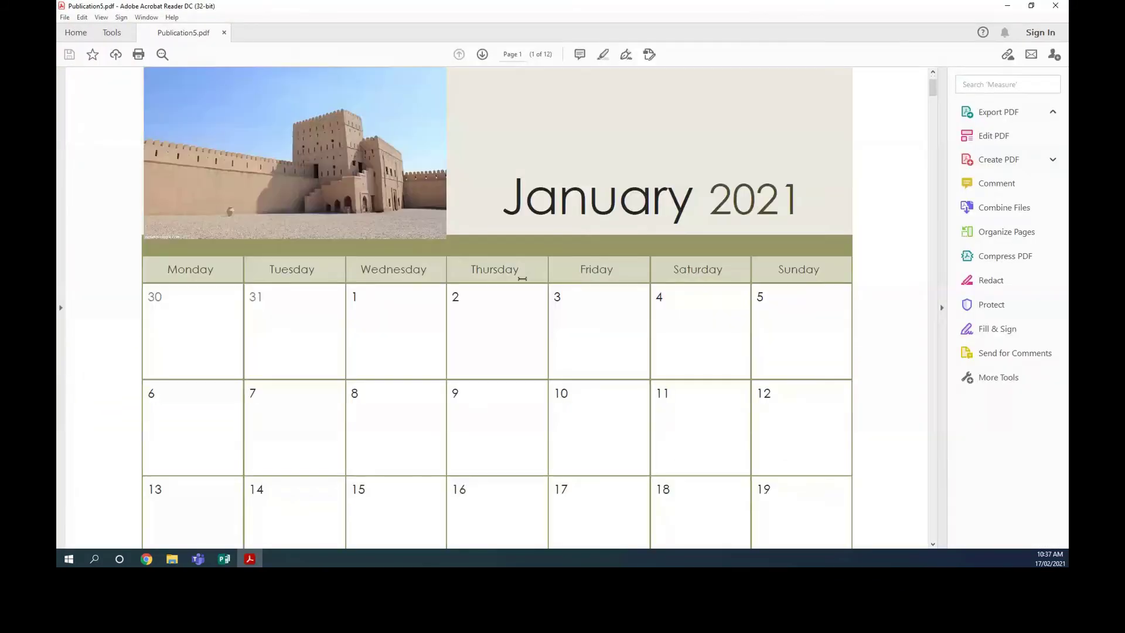
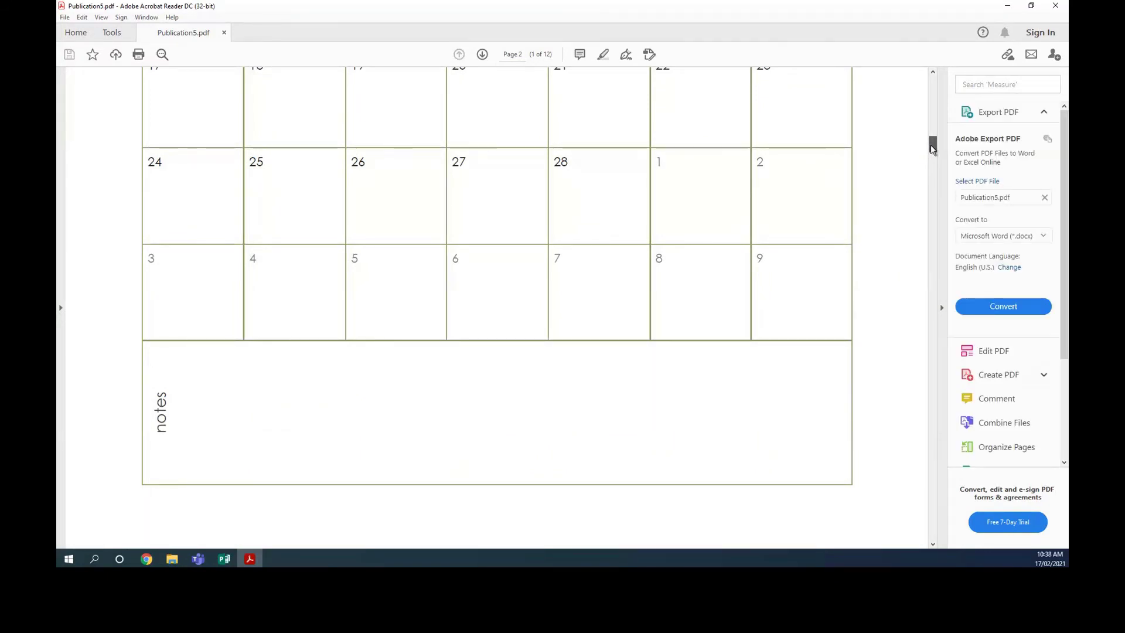
pyautogui.moveTo(933, 149); pyautogui.dragTo(933, 123)
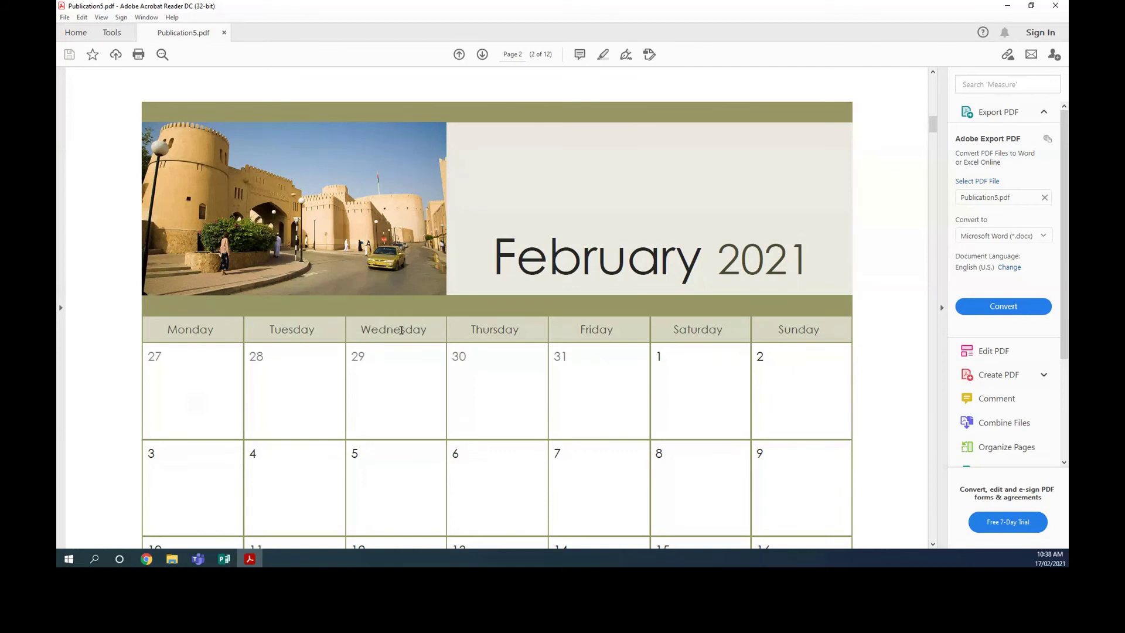
pyautogui.scroll(-3, 451, 352)
pyautogui.hotkey('alt', 'F4')
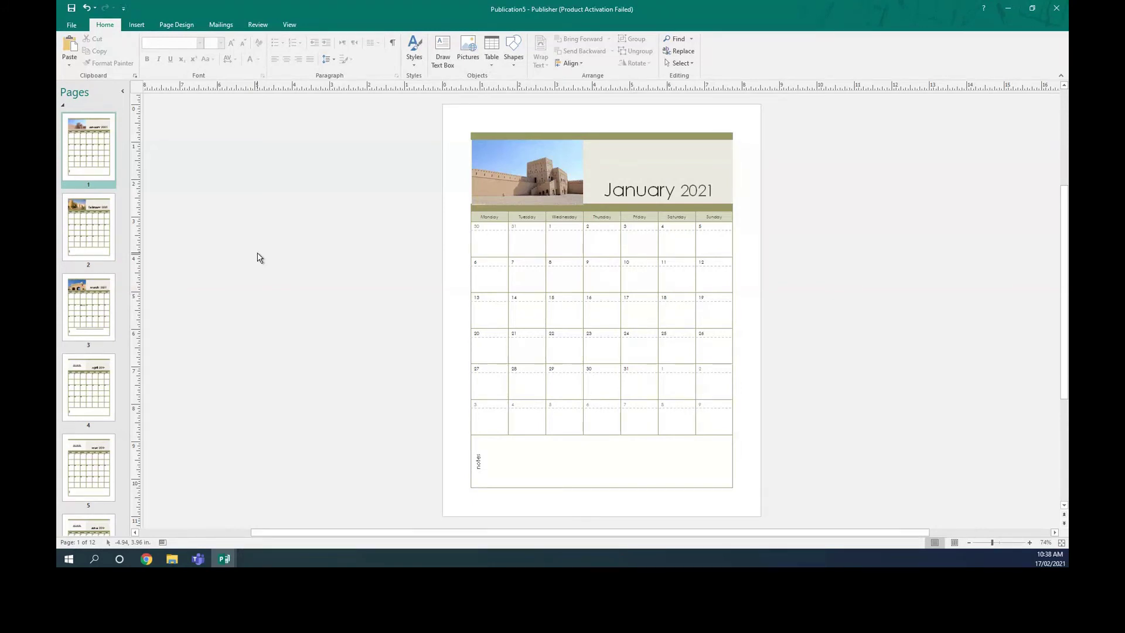
# Step: Look through the built-in flyer templates offered for changing the calendar's template, without applying one
pyautogui.click(173, 26)
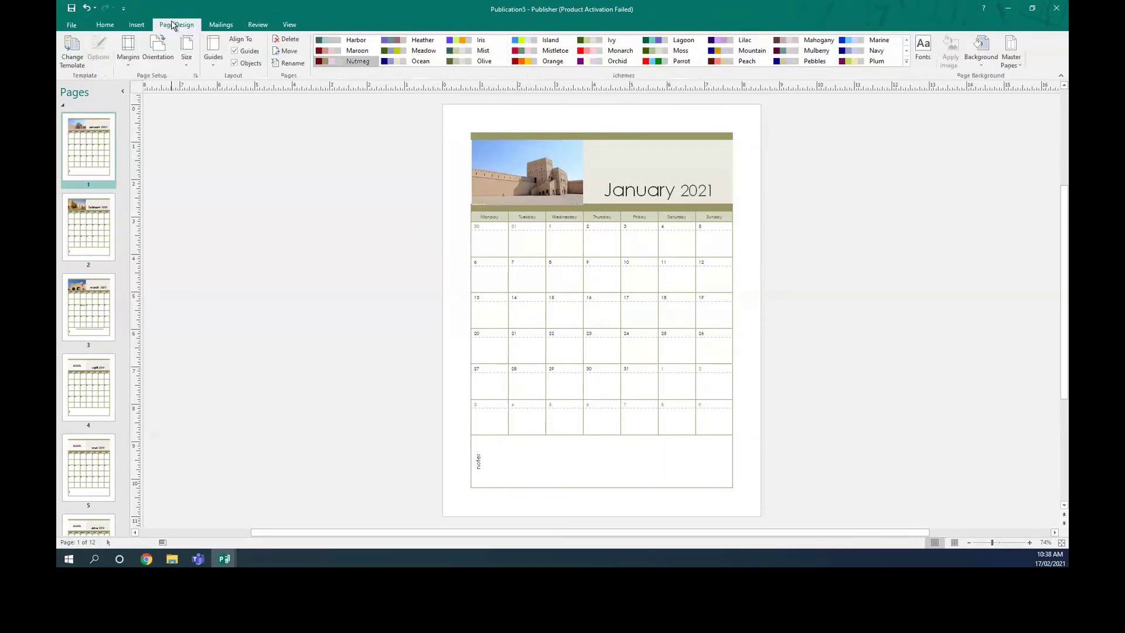
pyautogui.click(72, 49)
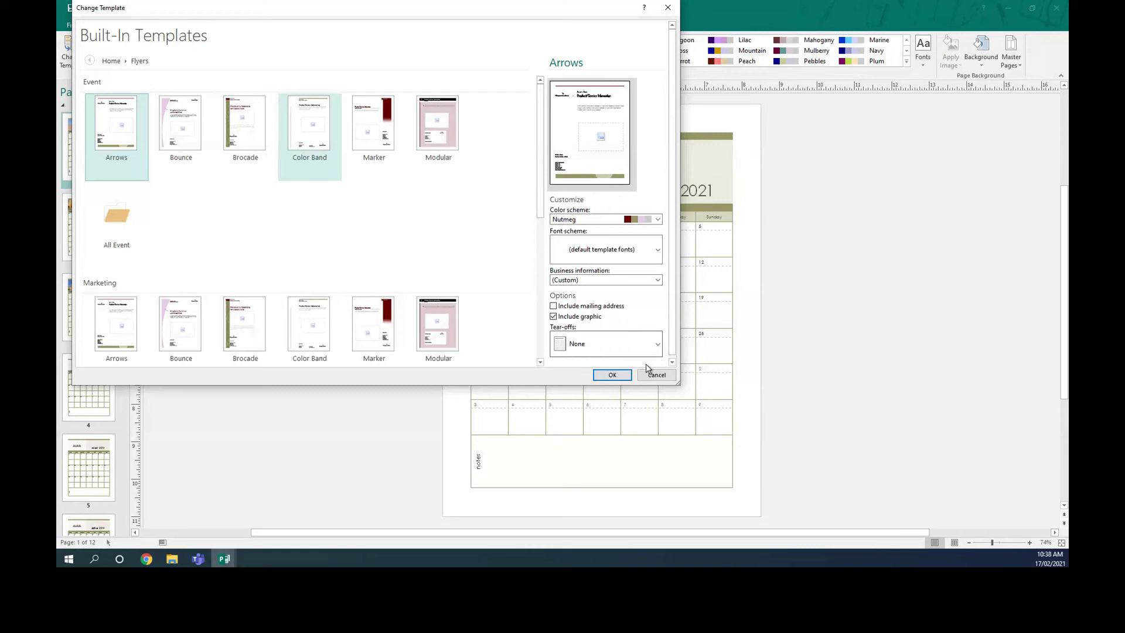
pyautogui.scroll(-3, 296, 188)
pyautogui.scroll(-3, 297, 185)
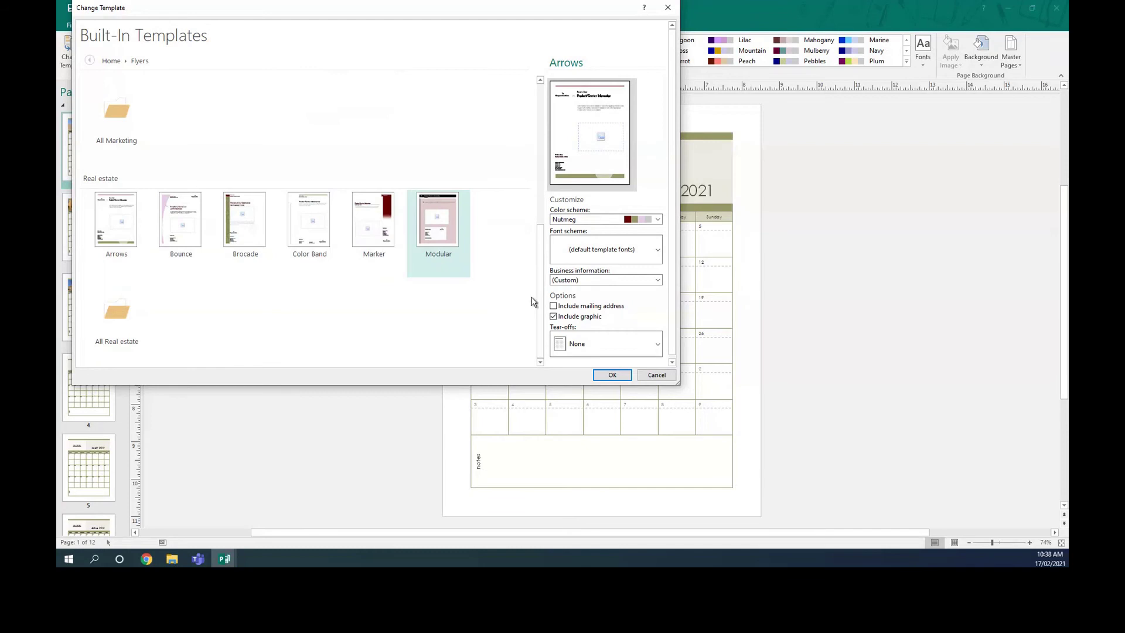
pyautogui.click(656, 375)
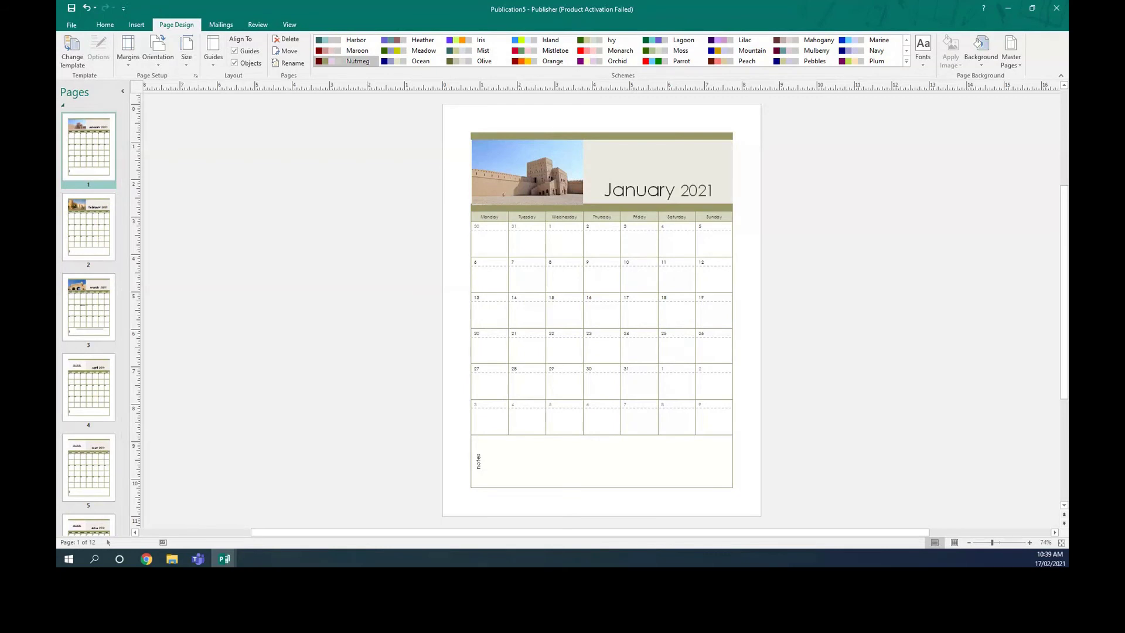
# Step: Search the new-publication templates for "calendar" and create a publication from the 2014 yearly photo calendar (Mon-Sun) template
pyautogui.click(71, 24)
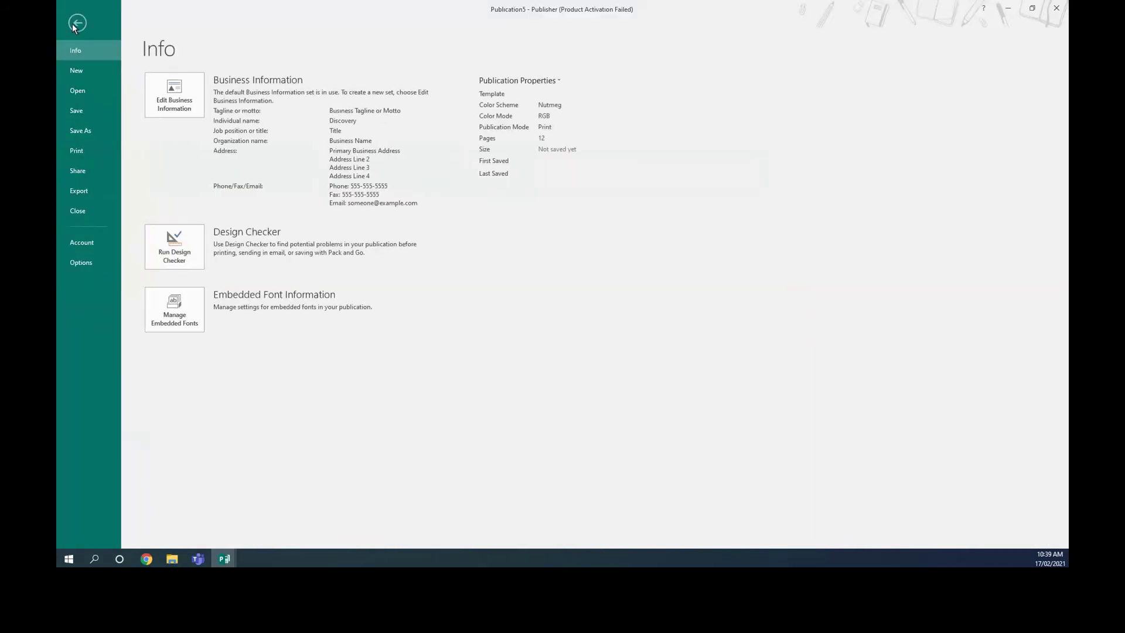
pyautogui.click(77, 70)
pyautogui.click(232, 90)
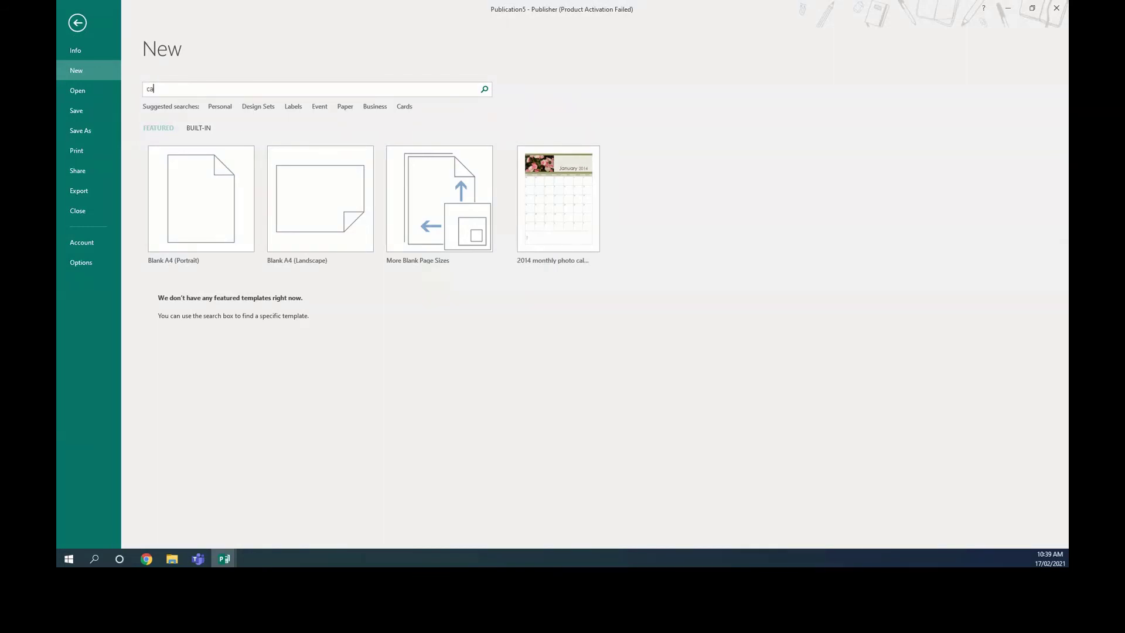
pyautogui.write('calendar')
pyautogui.press('Return')
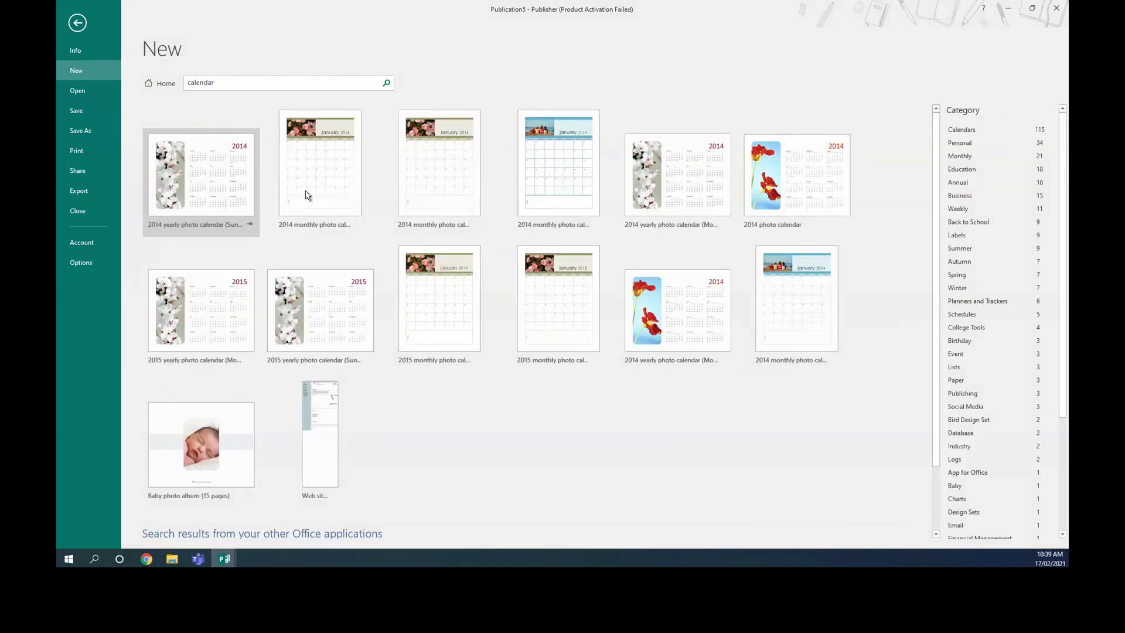
pyautogui.click(673, 181)
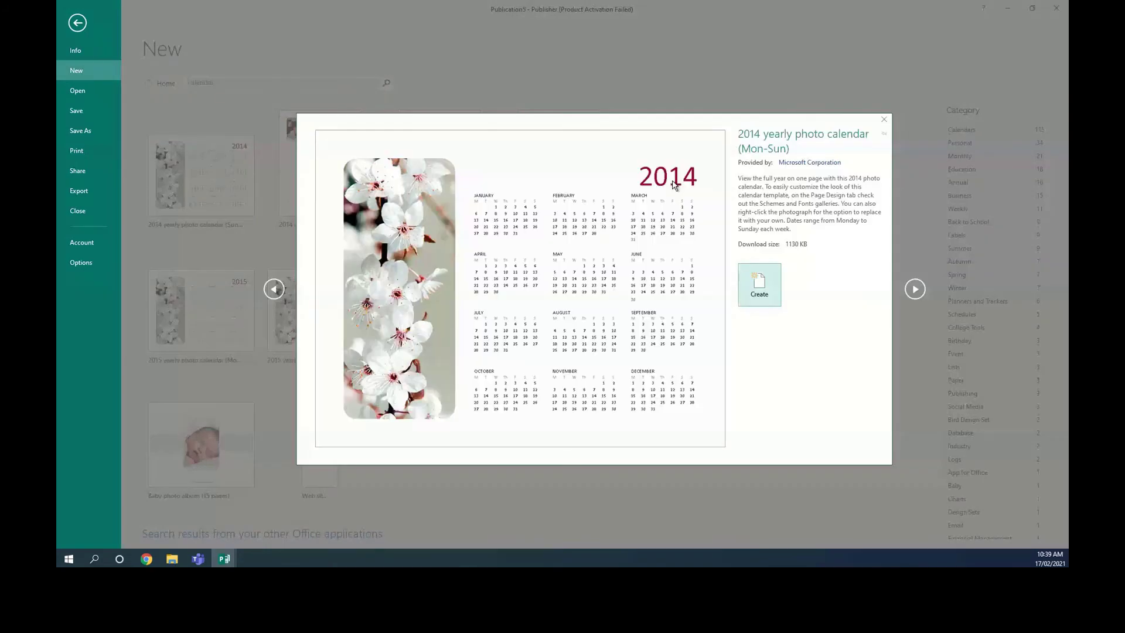
pyautogui.click(759, 293)
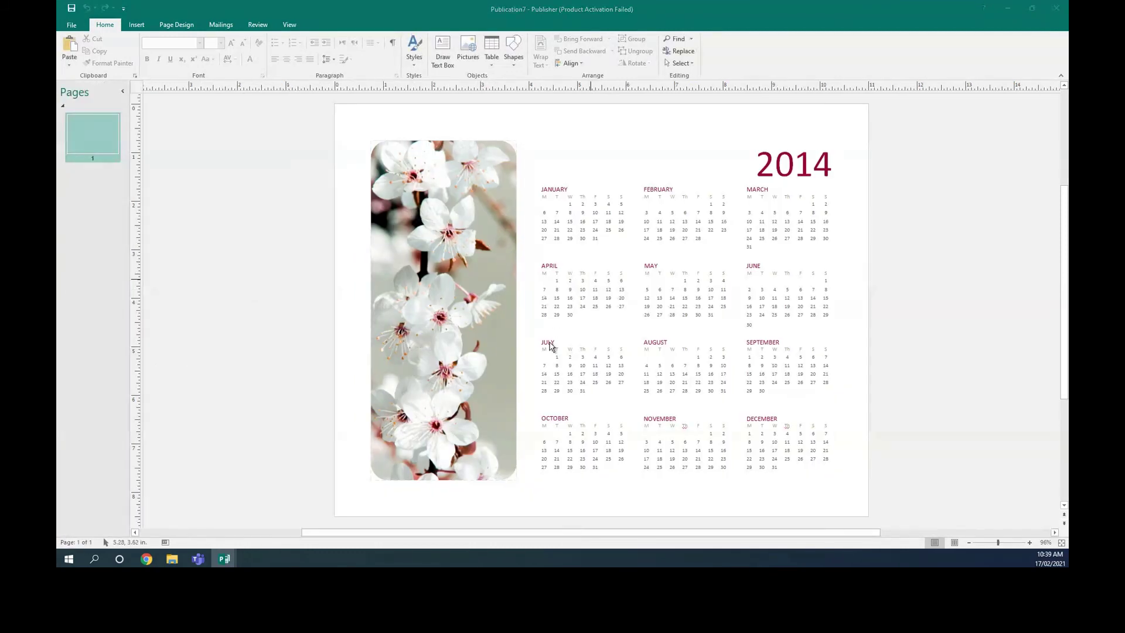
pyautogui.click(667, 380)
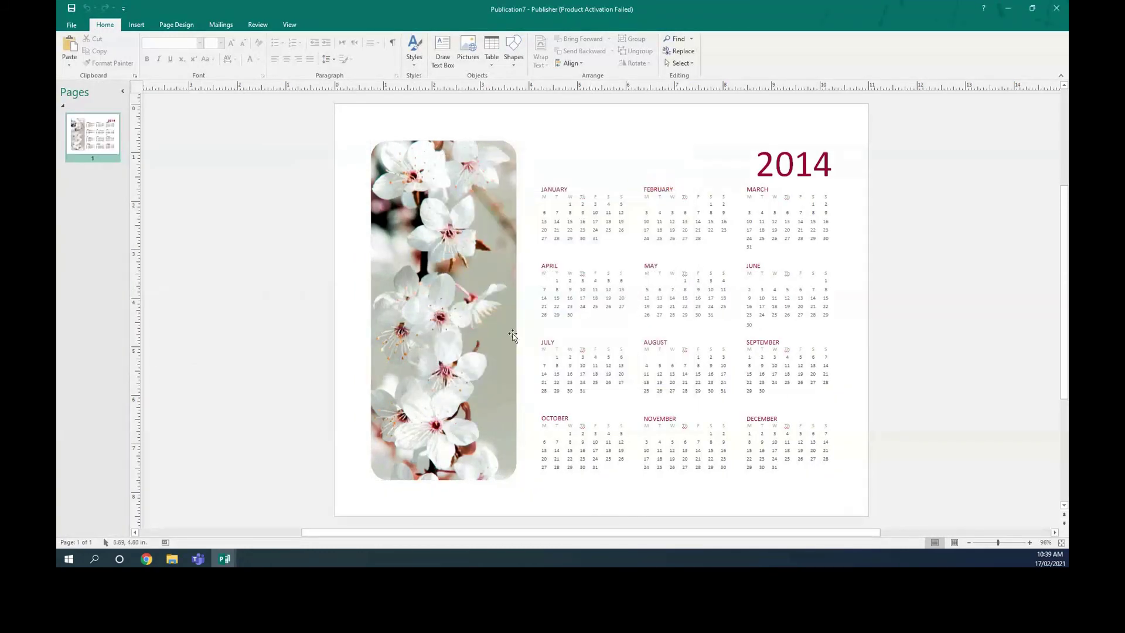
# Step: Try the dashed oval, dashed rounded rectangle and metal oval picture styles on the blossom picture
pyautogui.click(474, 259)
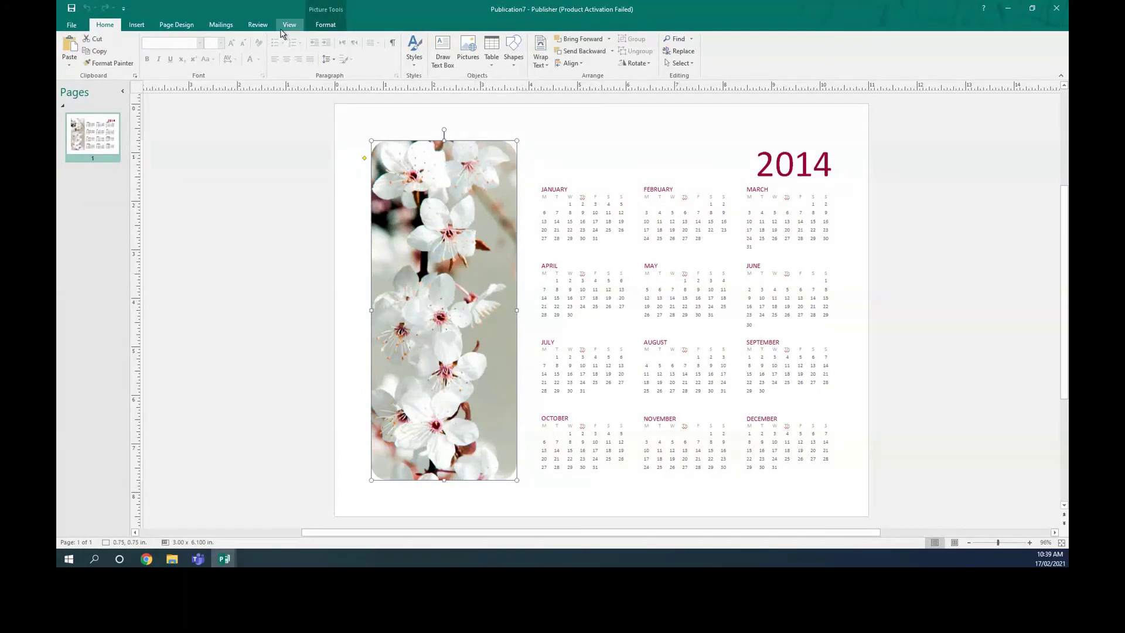
pyautogui.click(322, 26)
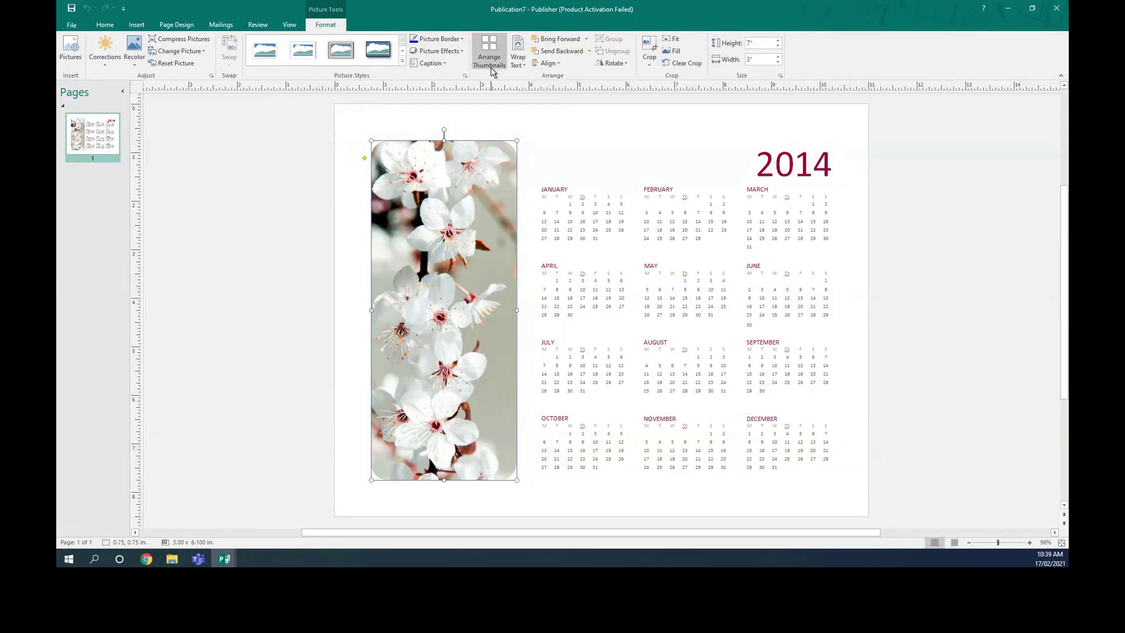
pyautogui.click(403, 62)
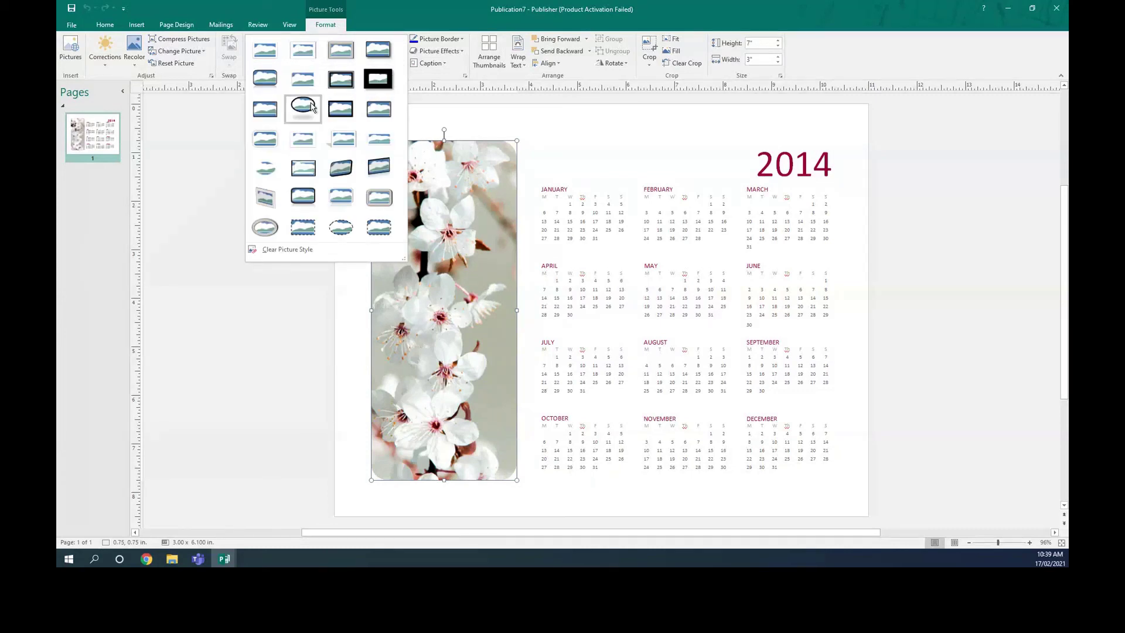
pyautogui.click(344, 230)
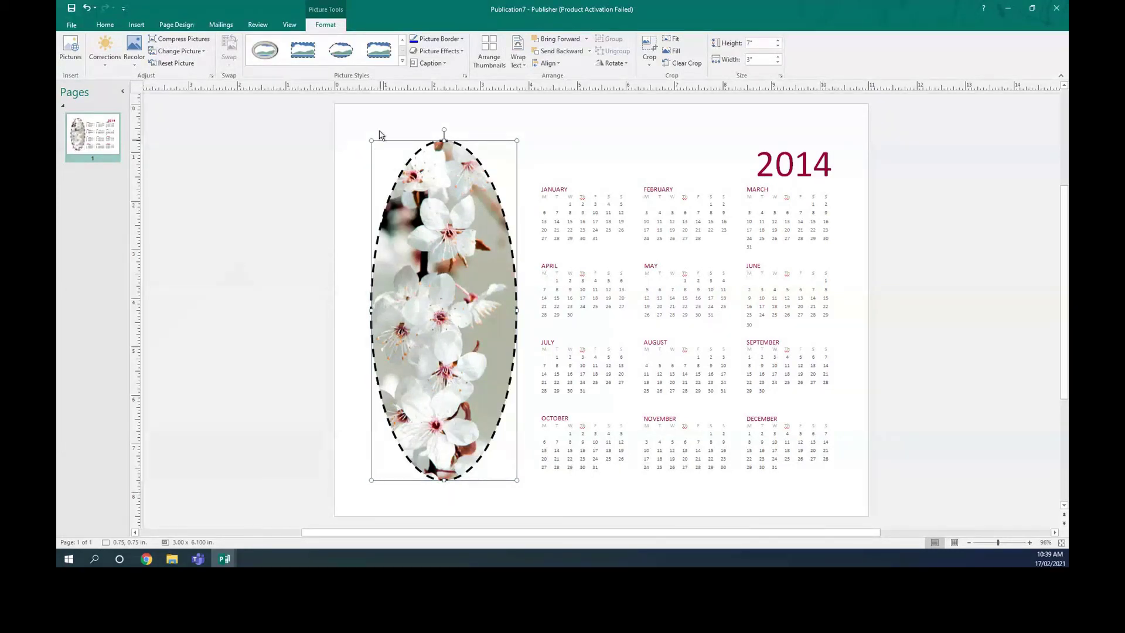
pyautogui.click(384, 57)
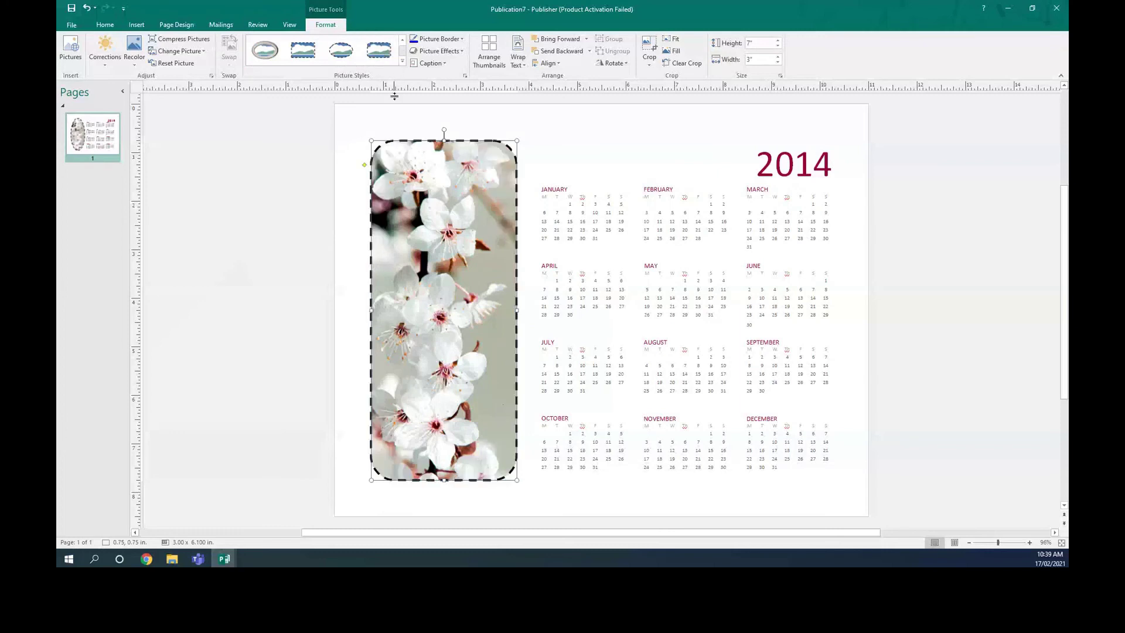
pyautogui.click(265, 53)
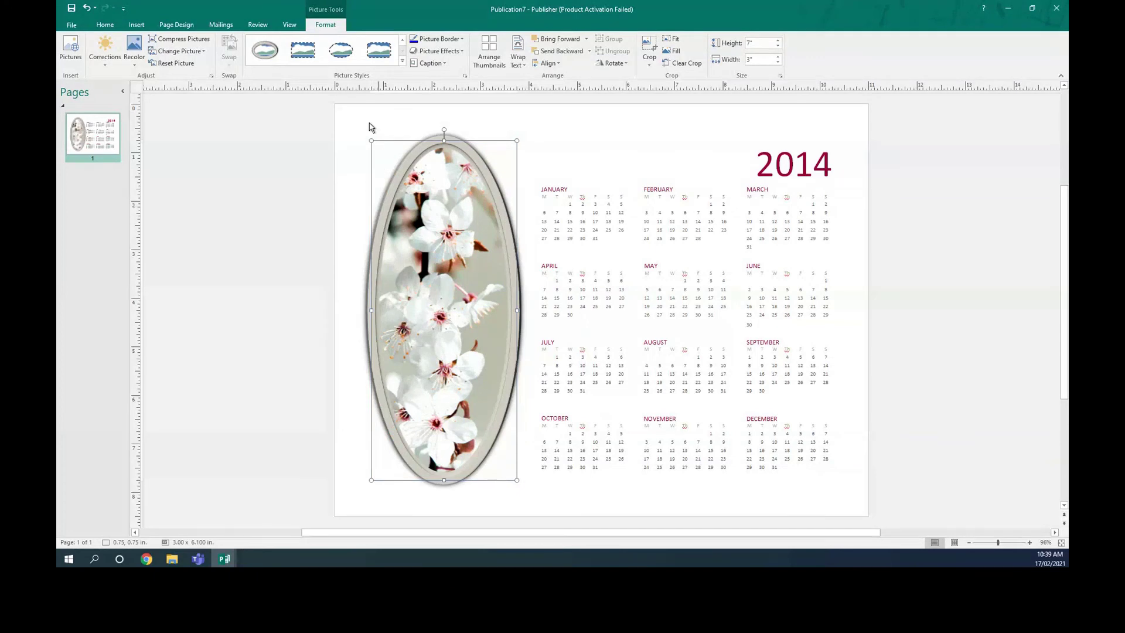
# Step: Reset the blossom picture's formatting and shift it toward the page's left edge
pyautogui.click(170, 65)
pyautogui.moveTo(444, 298); pyautogui.dragTo(424, 298)
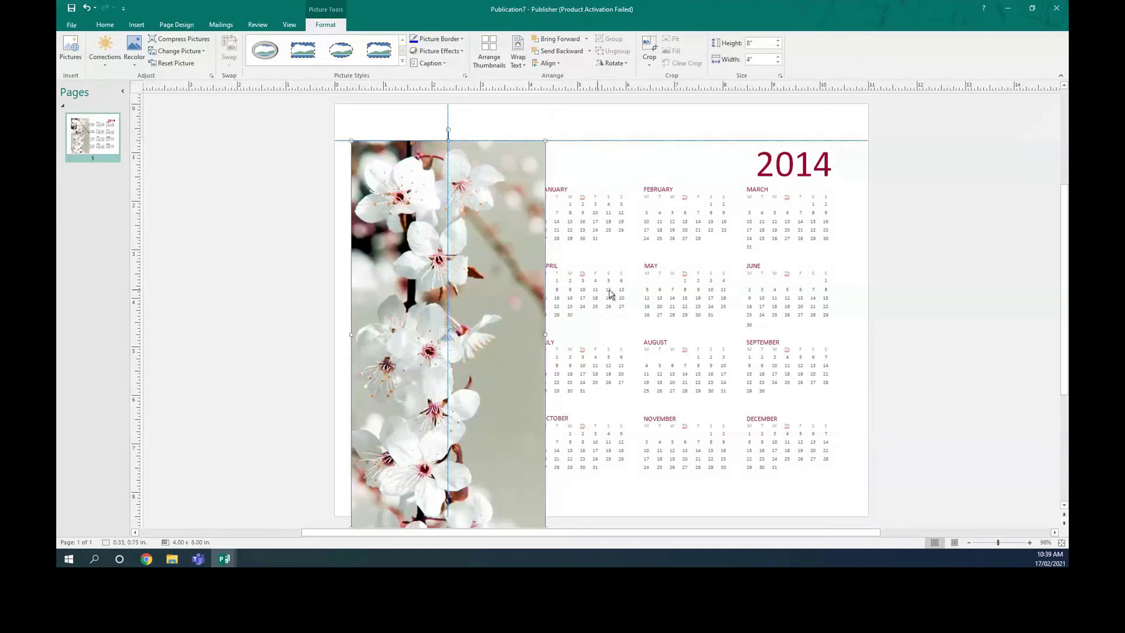
pyautogui.click(635, 148)
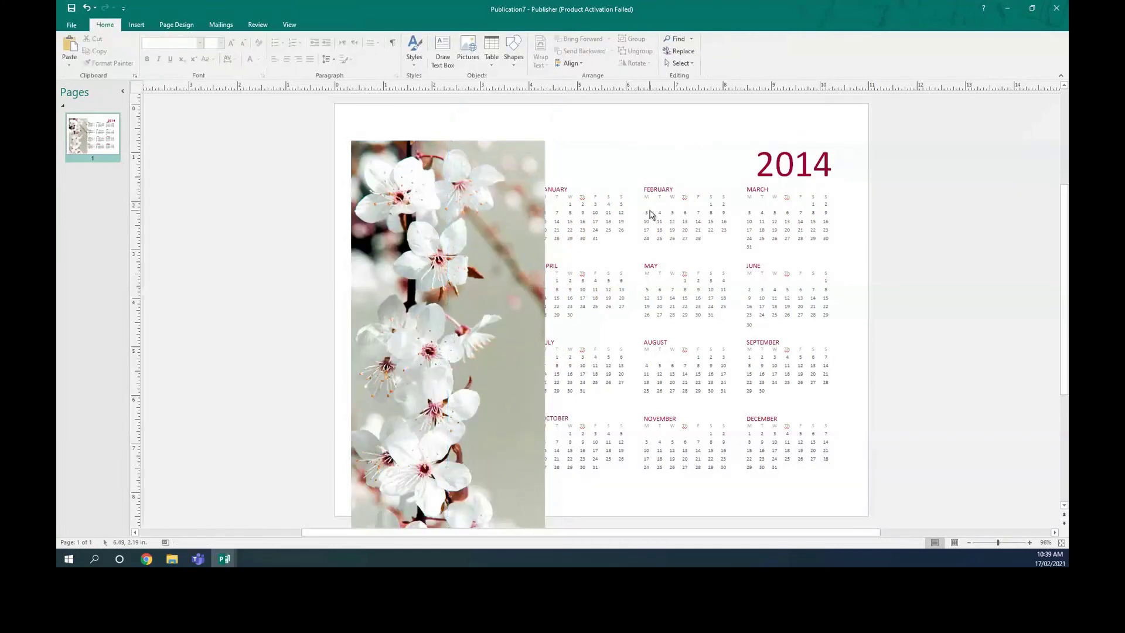
pyautogui.click(177, 25)
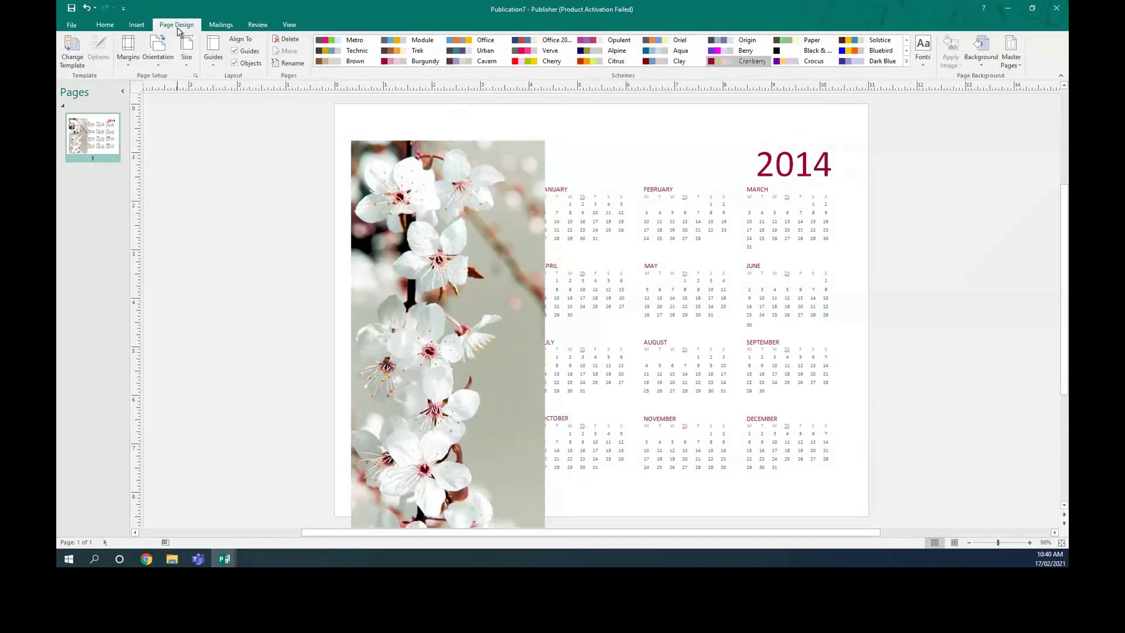
pyautogui.click(72, 51)
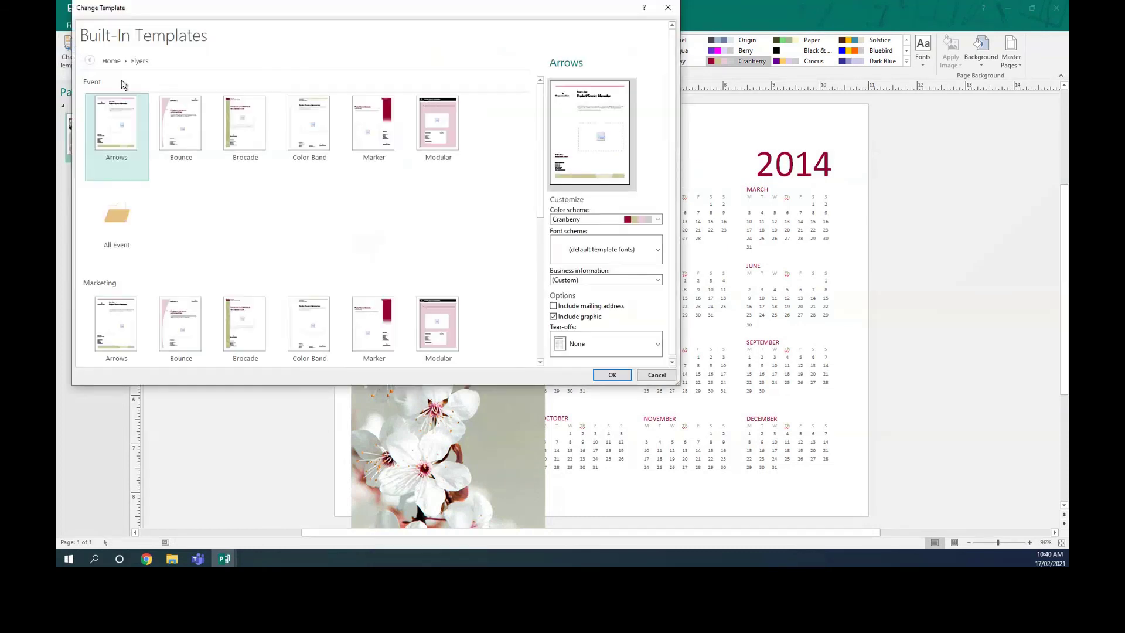
pyautogui.click(657, 375)
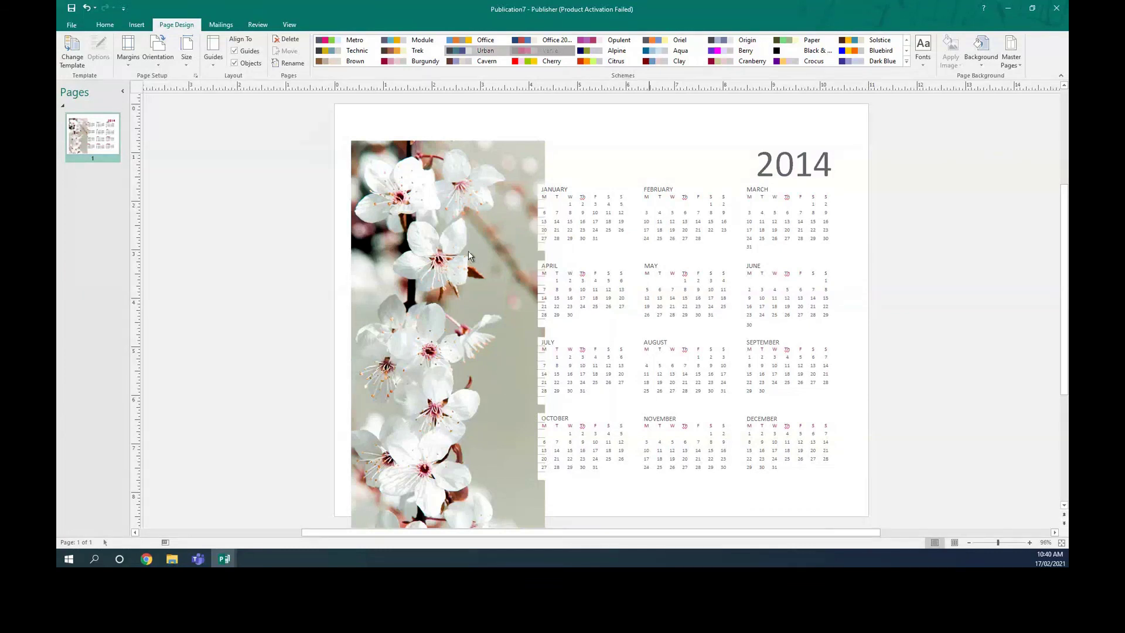
# Step: Move the blossom picture flush with the page's left edge and apply the Bluebird colour scheme, trying Berry first
pyautogui.moveTo(427, 225); pyautogui.dragTo(409, 222)
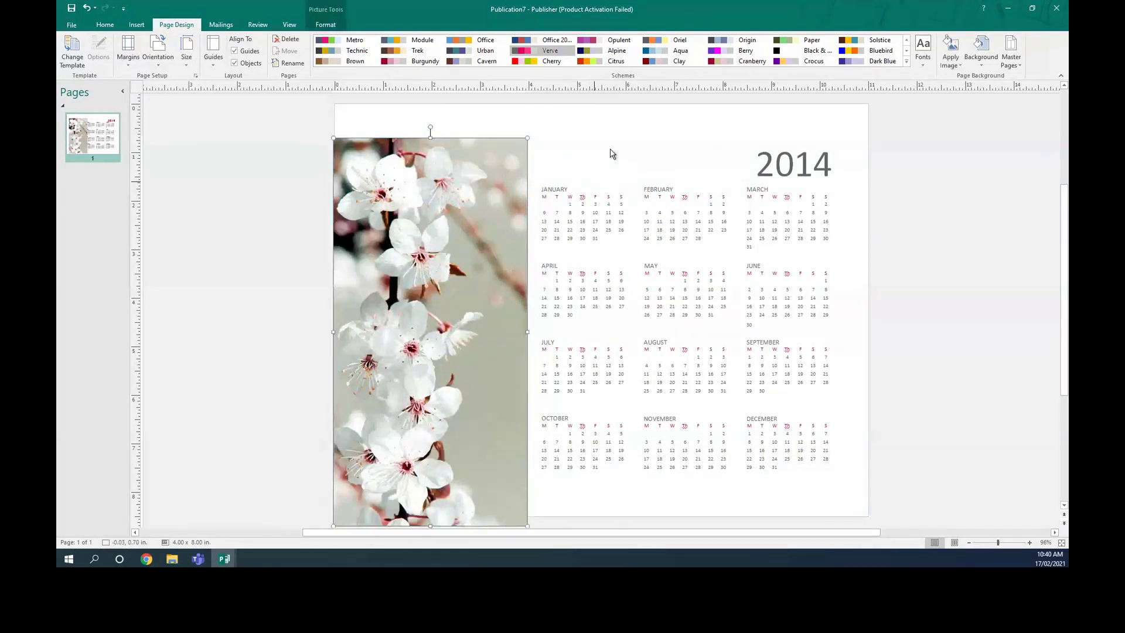
pyautogui.click(720, 57)
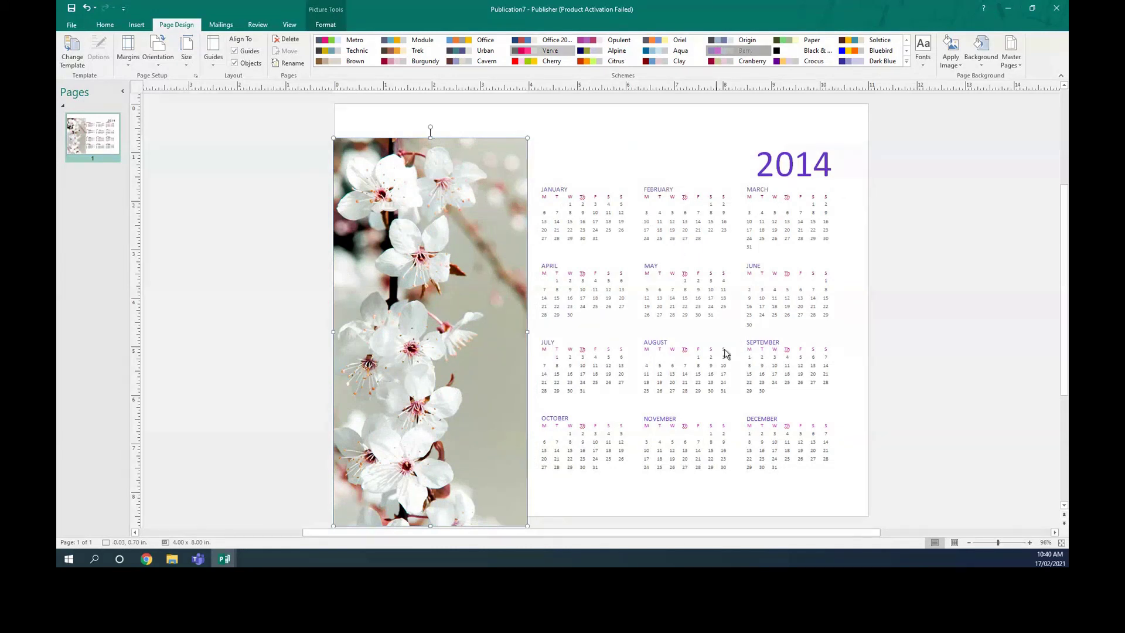
pyautogui.click(884, 57)
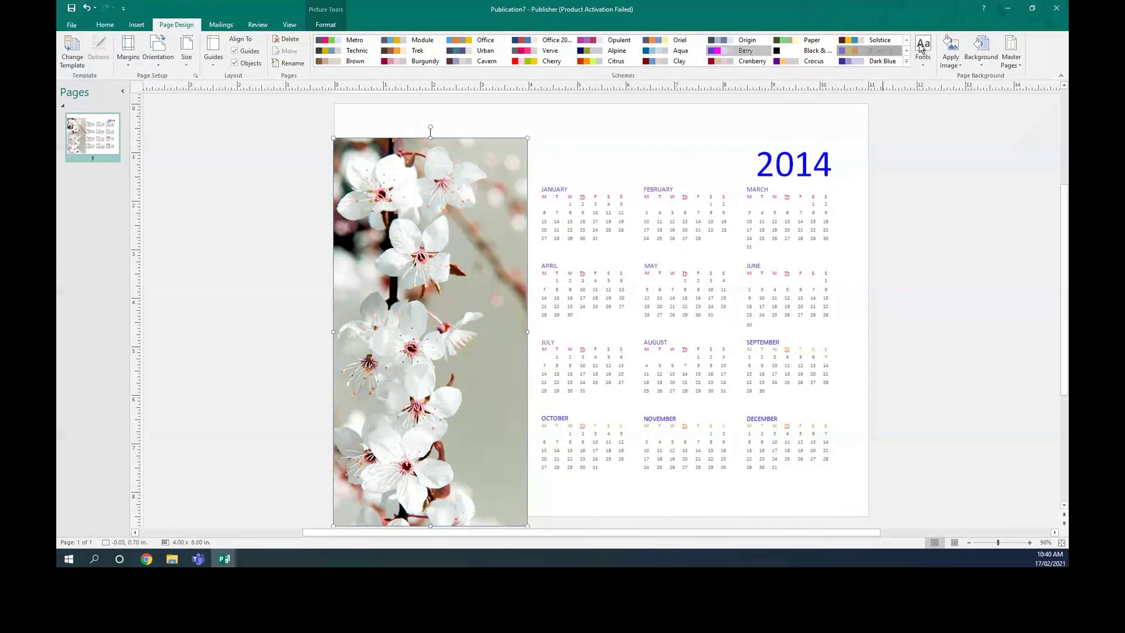
# Step: Give the calendar page a light yellow solid background
pyautogui.click(980, 62)
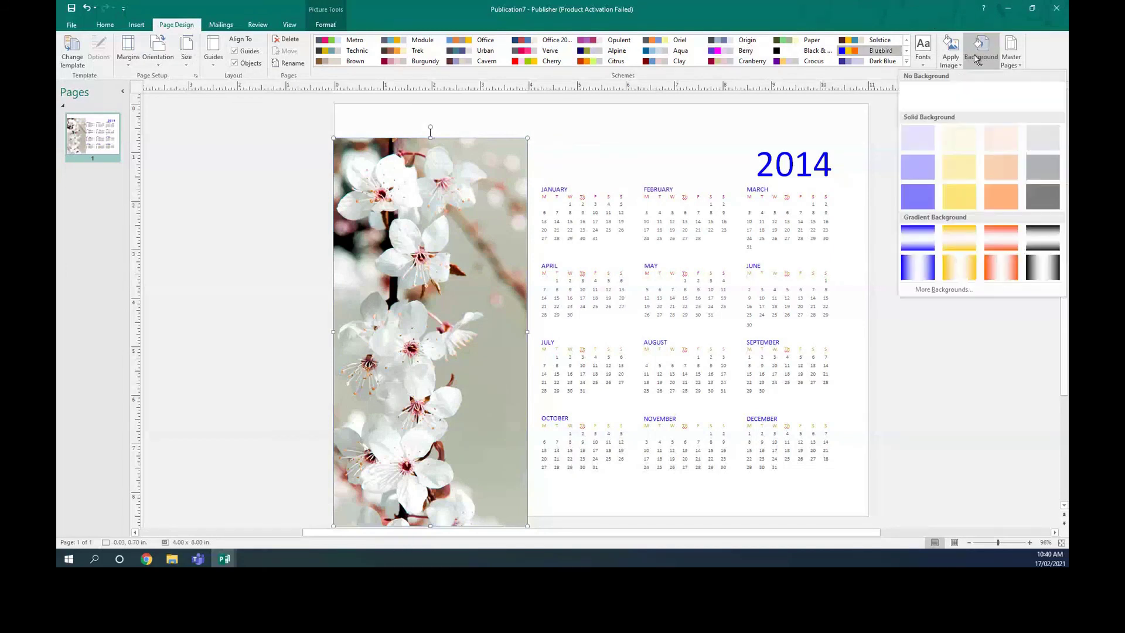
pyautogui.click(961, 154)
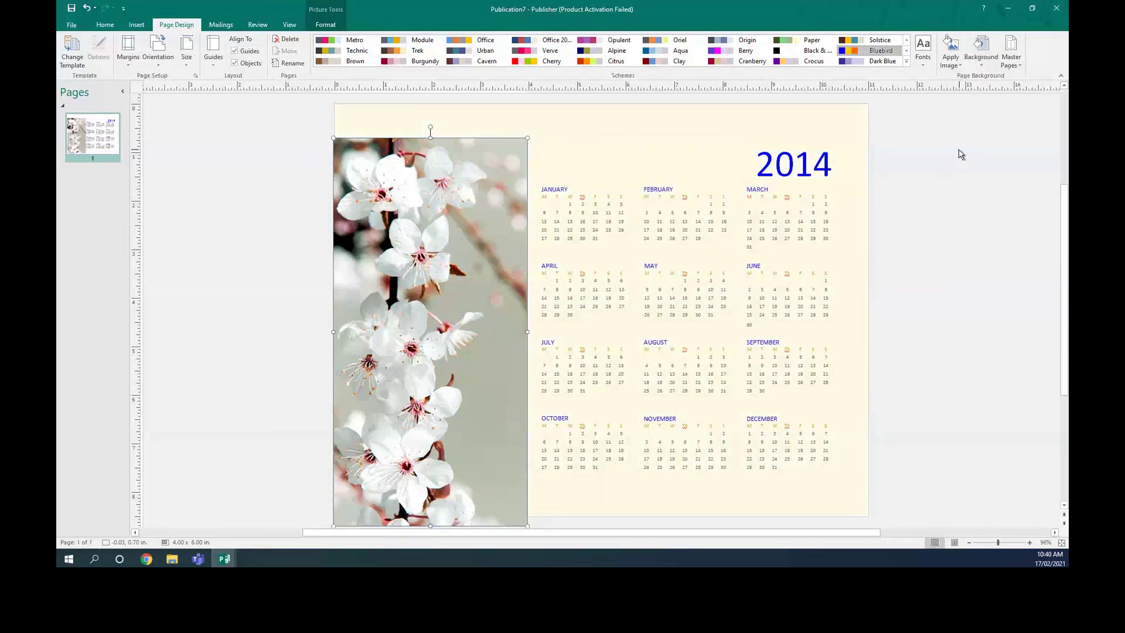
# Step: Apply the blossom picture as a tiled page background and delete the separate picture from the page
pyautogui.click(960, 68)
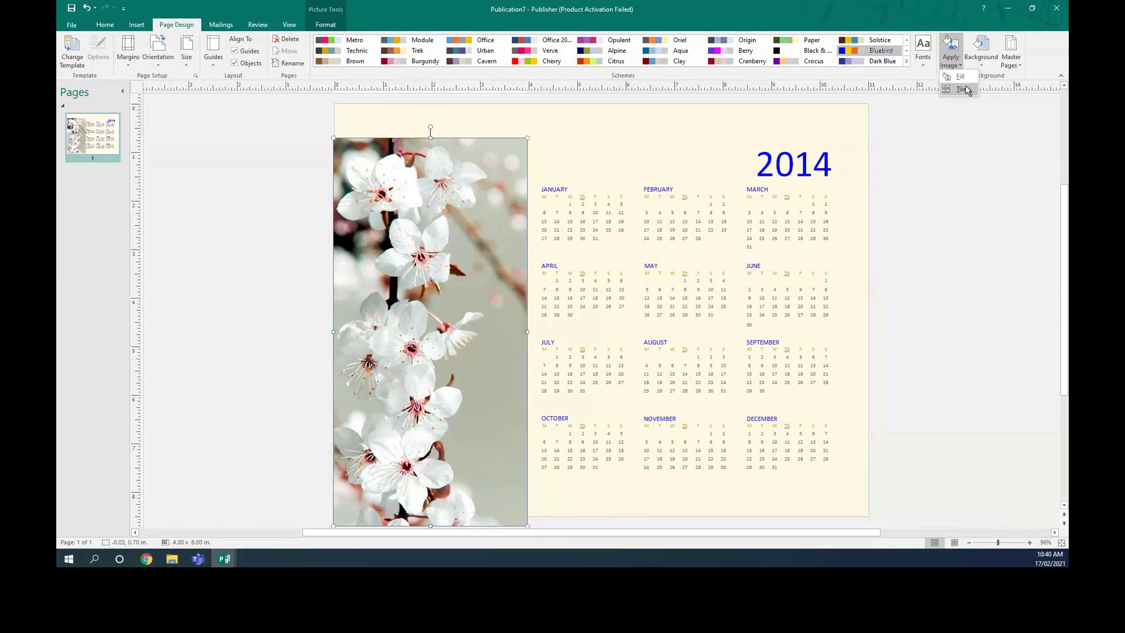
pyautogui.click(964, 89)
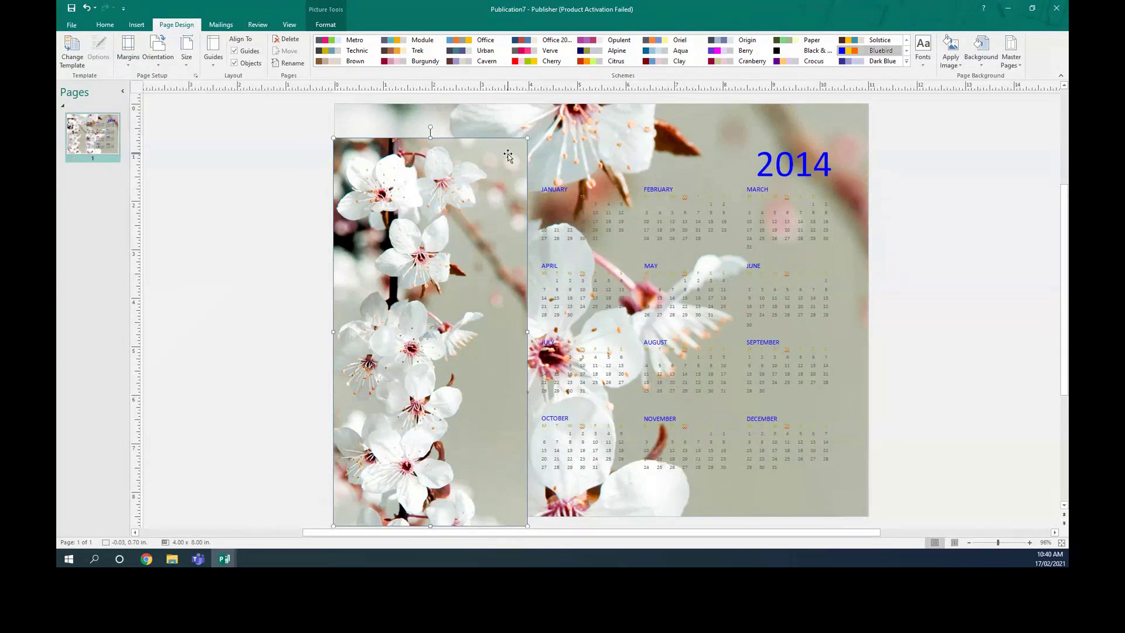
pyautogui.press('Delete')
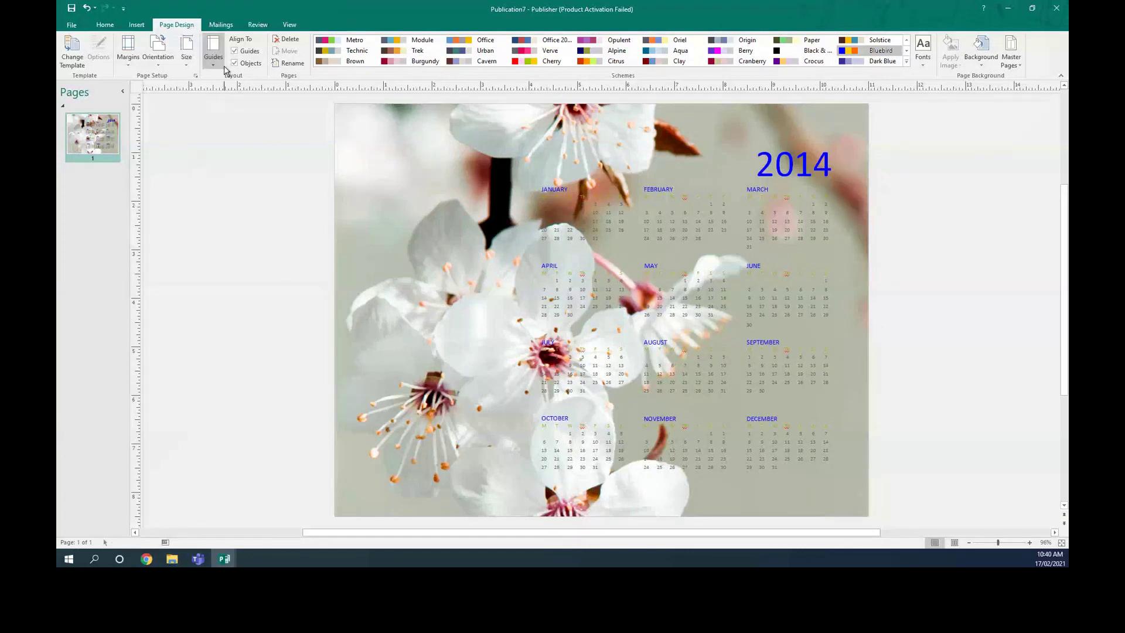
# Step: Try portrait orientation for the calendar page and return it to landscape
pyautogui.click(159, 62)
pyautogui.click(169, 82)
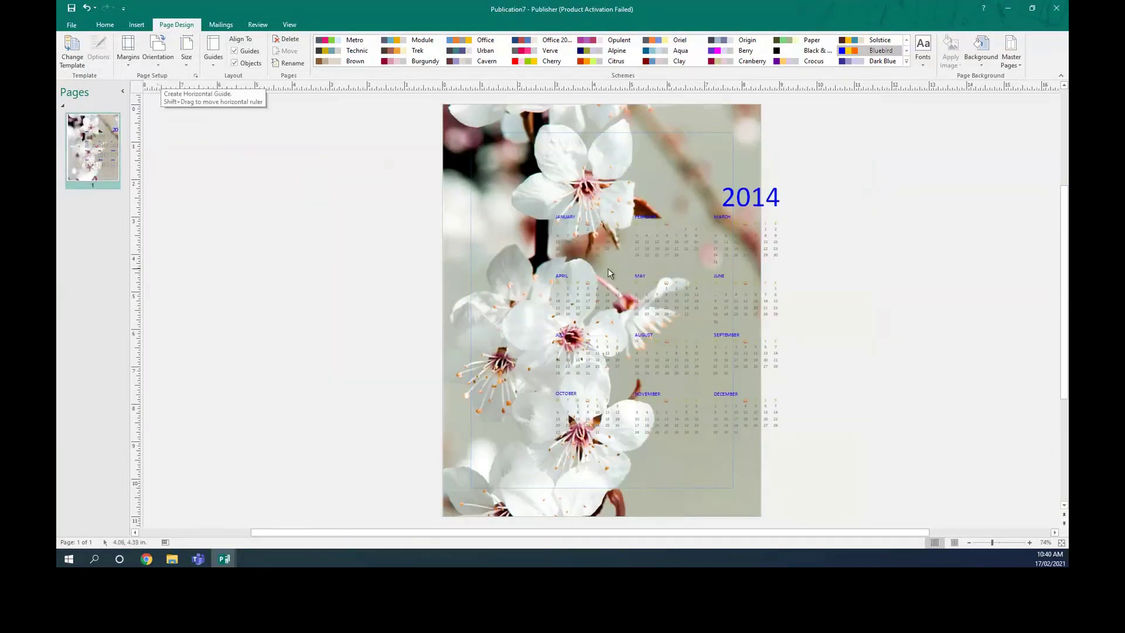
pyautogui.click(187, 64)
pyautogui.click(188, 65)
pyautogui.click(158, 49)
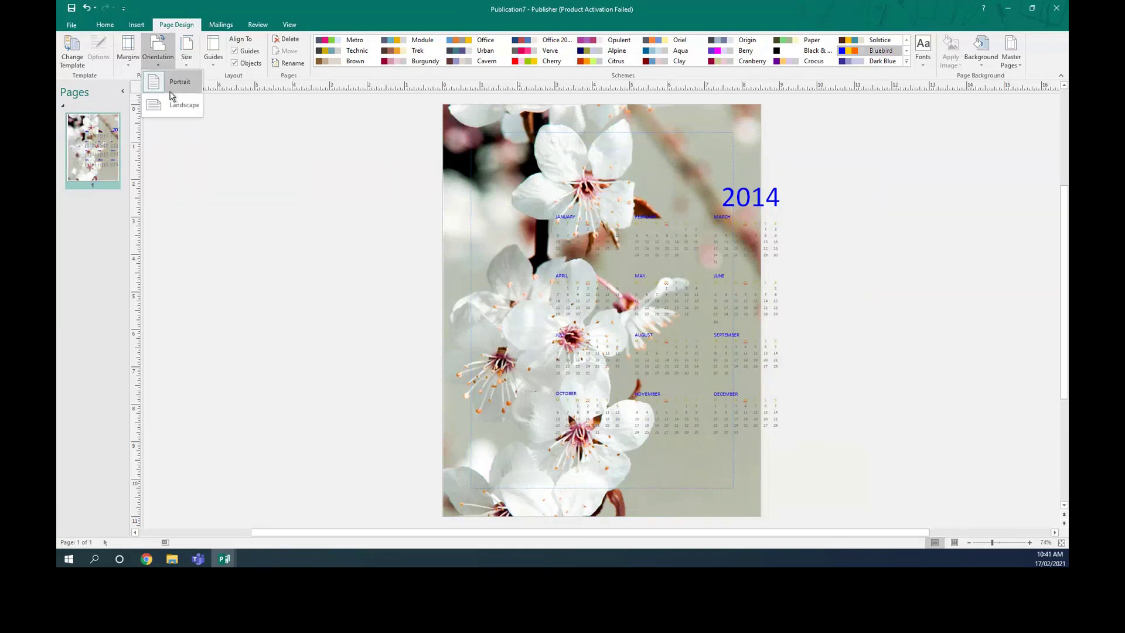
pyautogui.click(174, 114)
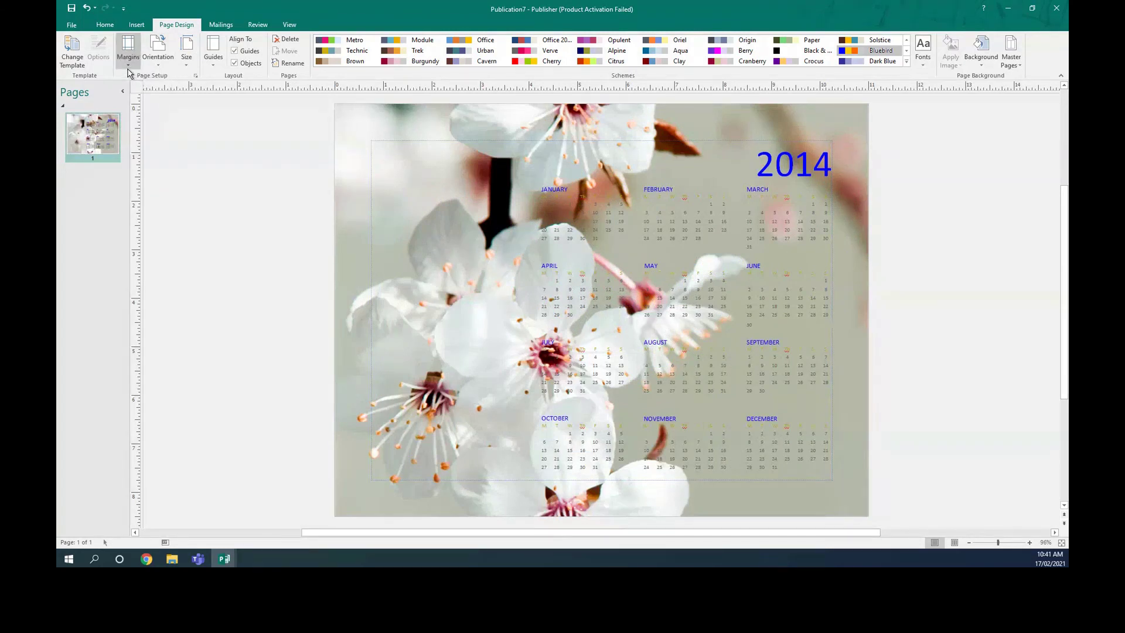
pyautogui.click(236, 52)
pyautogui.click(235, 52)
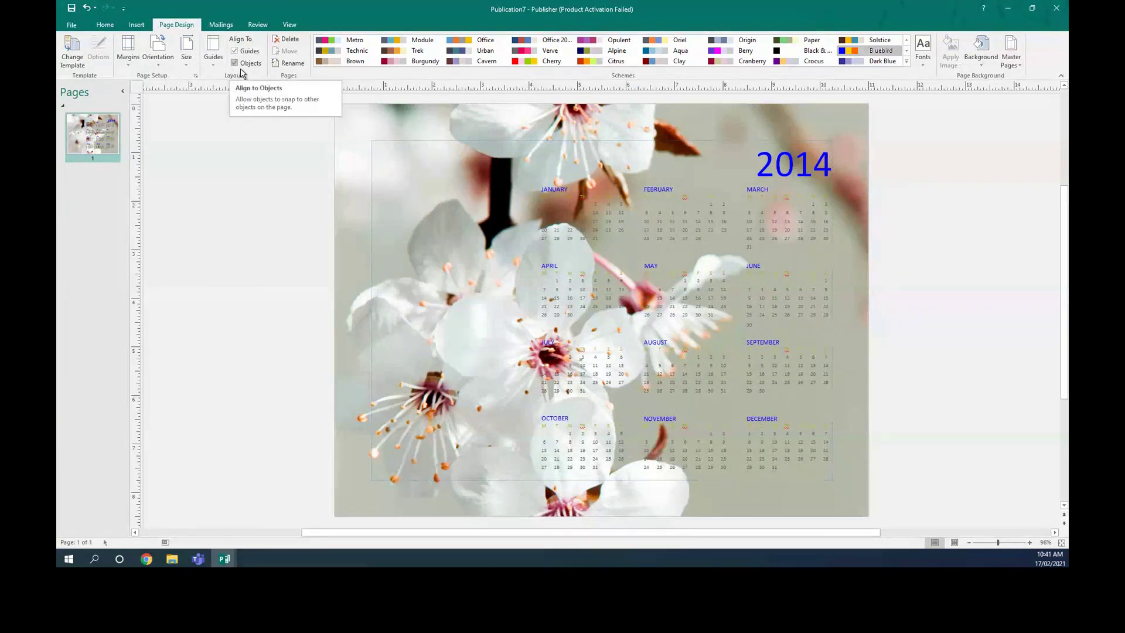
# Step: Rename the calendar page with the page title 2021
pyautogui.click(287, 63)
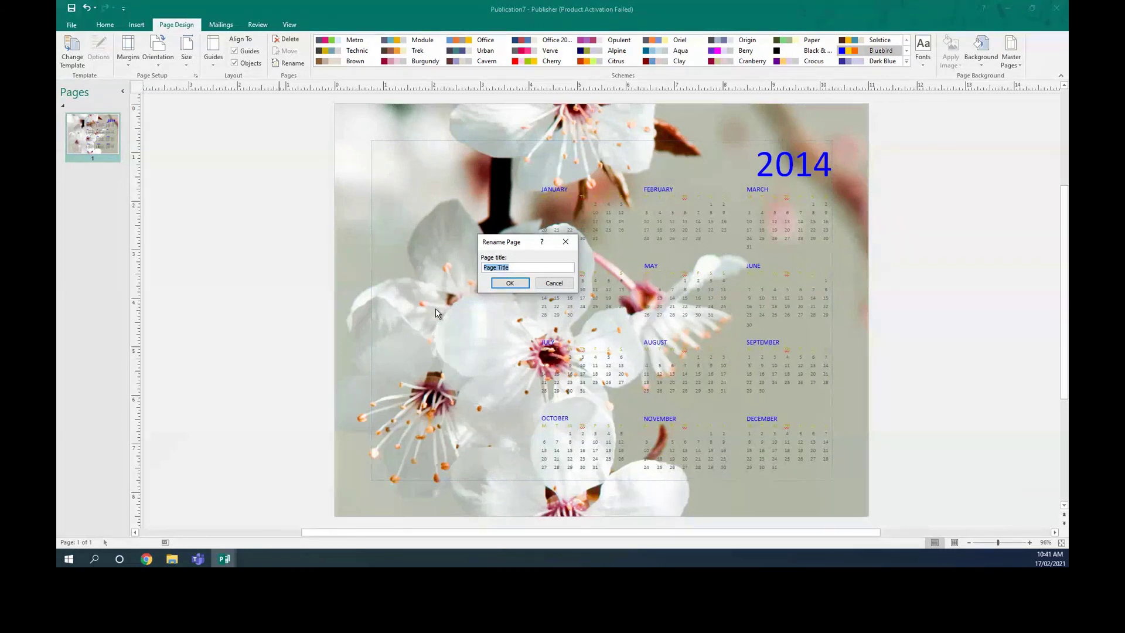
pyautogui.write('2021')
pyautogui.click(503, 283)
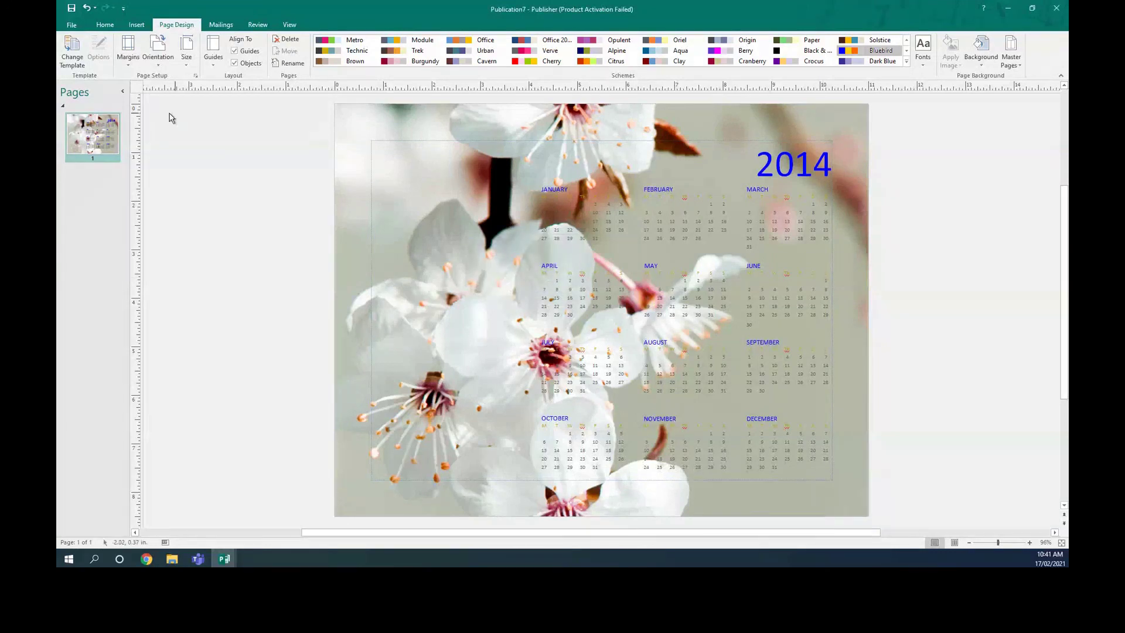